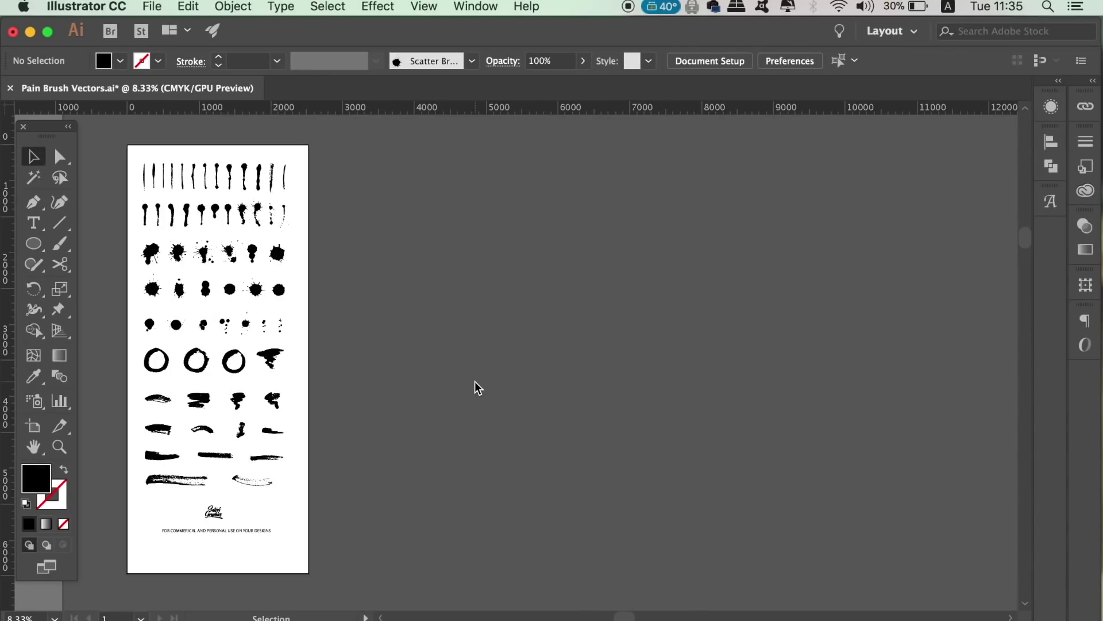
Zoom in on the splatter sheet for a close look at the long brush strokes.
{"action": "key", "text": "super+plus"}
{"action": "left_click_drag", "start_coordinate": [475, 381], "coordinate": [489, 428]}
{"action": "scroll", "coordinate": [488, 431], "scroll_direction": "up", "scroll_amount": 2}
{"action": "scroll", "coordinate": [480, 446], "scroll_direction": "down", "scroll_amount": 10}
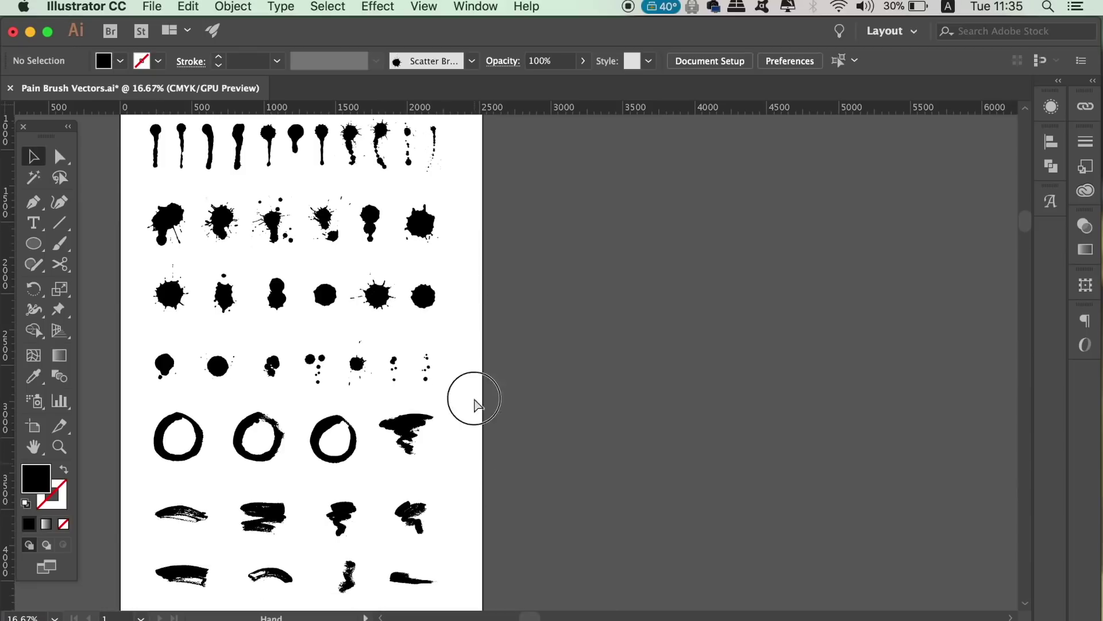
{"action": "scroll", "coordinate": [407, 561], "scroll_direction": "down", "scroll_amount": 2}
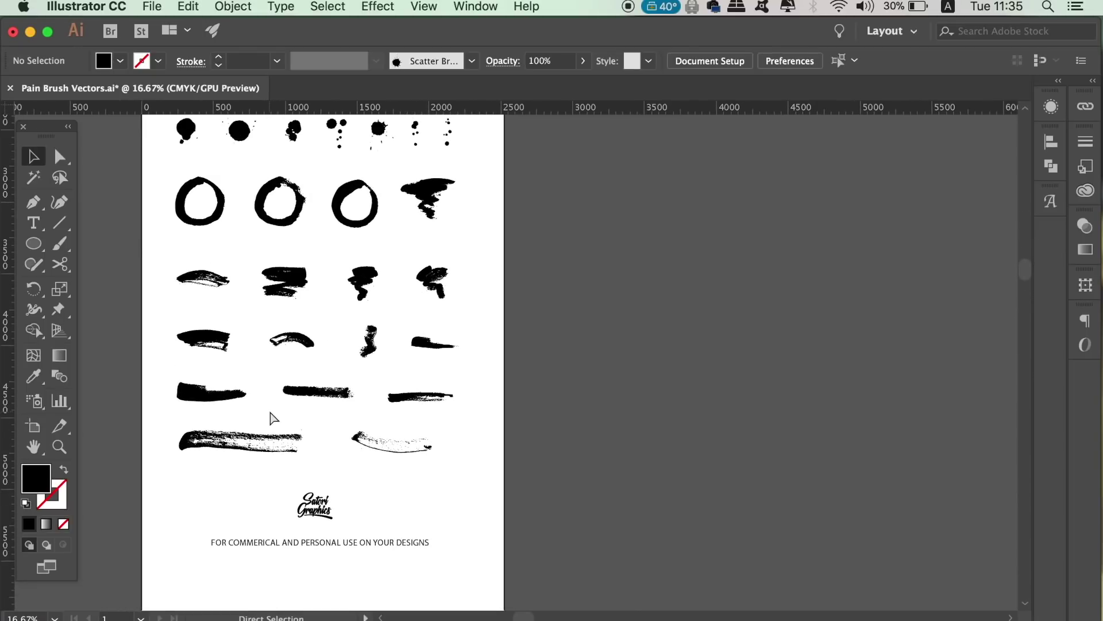
{"action": "key", "text": "super+plus"}
{"action": "key", "text": "super+plus"}
{"action": "key", "text": "super+plus"}
{"action": "key", "text": "super+plus"}
{"action": "mouse_move", "coordinate": [505, 411]}
{"action": "left_mouse_down"}
{"action": "mouse_move", "coordinate": [665, 374]}
{"action": "mouse_move", "coordinate": [473, 458]}
{"action": "mouse_move", "coordinate": [665, 236]}
{"action": "left_mouse_up"}
Pan across the sheet to inspect the brush circles and ink splatters.
{"action": "left_click", "coordinate": [596, 418], "text": "alt+super"}
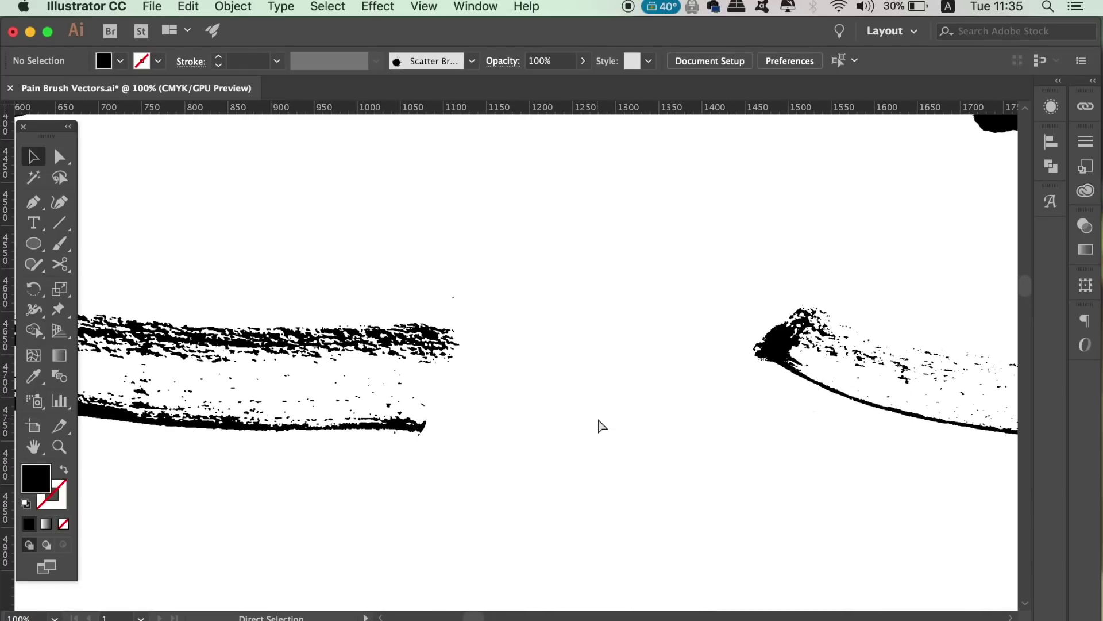
{"action": "left_click_drag", "start_coordinate": [585, 406], "coordinate": [591, 603]}
{"action": "left_click_drag", "start_coordinate": [598, 243], "coordinate": [600, 477]}
{"action": "left_click_drag", "start_coordinate": [631, 191], "coordinate": [630, 572]}
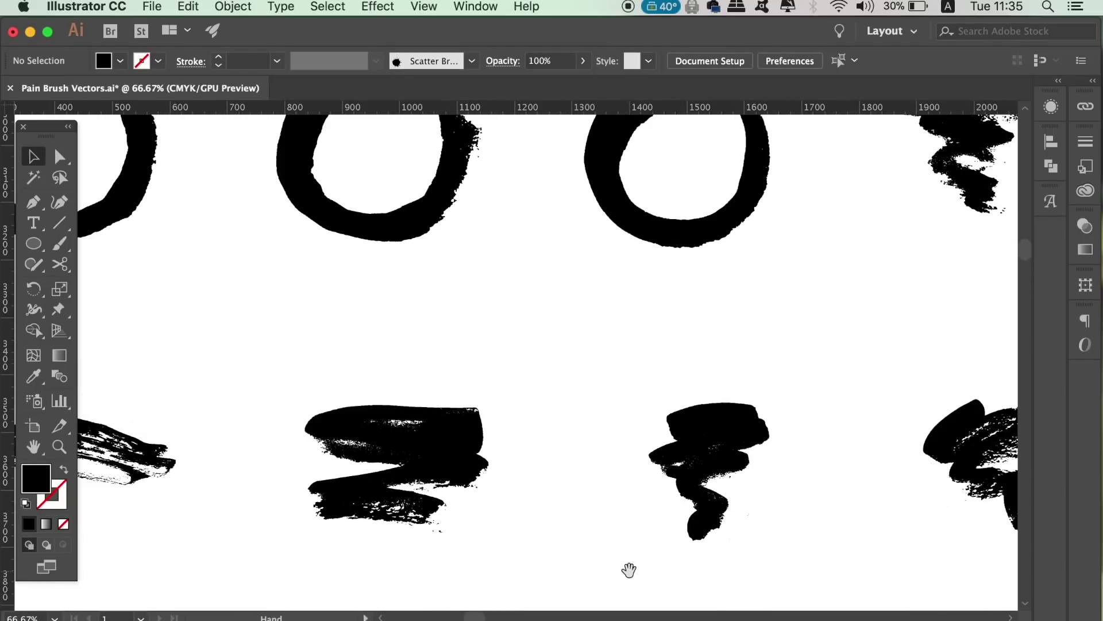
{"action": "left_click_drag", "start_coordinate": [612, 308], "coordinate": [611, 514]}
{"action": "left_click_drag", "start_coordinate": [611, 161], "coordinate": [610, 264]}
{"action": "mouse_move", "coordinate": [603, 132]}
{"action": "left_mouse_down"}
{"action": "mouse_move", "coordinate": [604, 373]}
{"action": "mouse_move", "coordinate": [603, 362]}
{"action": "left_mouse_up"}
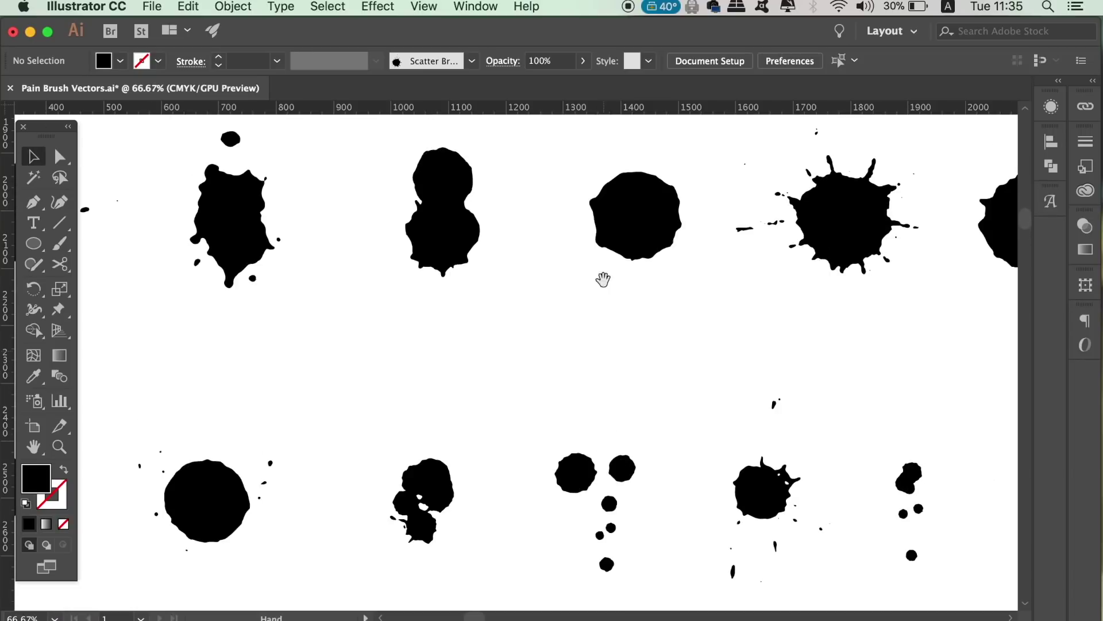
{"action": "left_click_drag", "start_coordinate": [587, 172], "coordinate": [584, 574]}
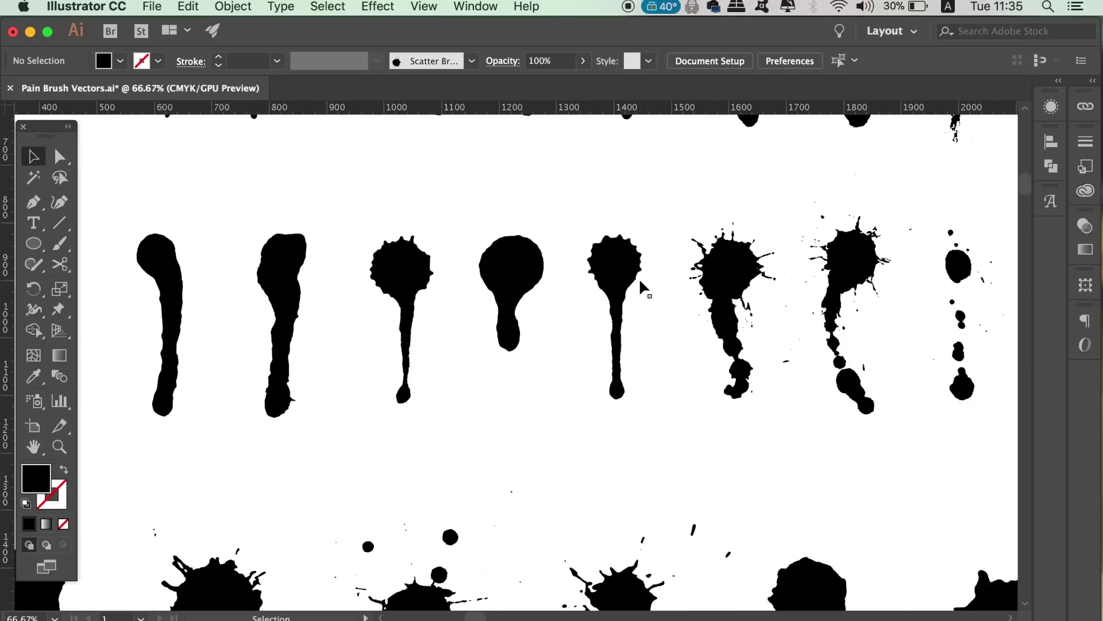
Select and deselect a drip shape, then zoom back out to the whole artboard.
{"action": "left_click", "coordinate": [637, 289]}
{"action": "left_click", "coordinate": [543, 452]}
{"action": "key", "text": "super+minus"}
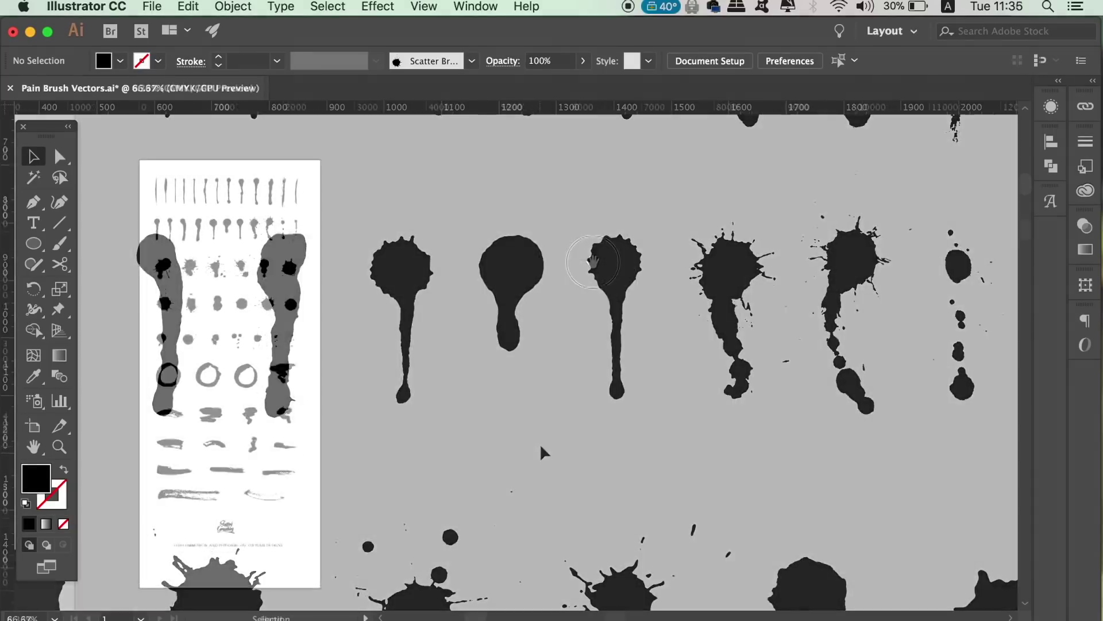
Show the Brushes panel from the Window menu and position it slightly higher.
{"action": "left_click", "coordinate": [485, 6]}
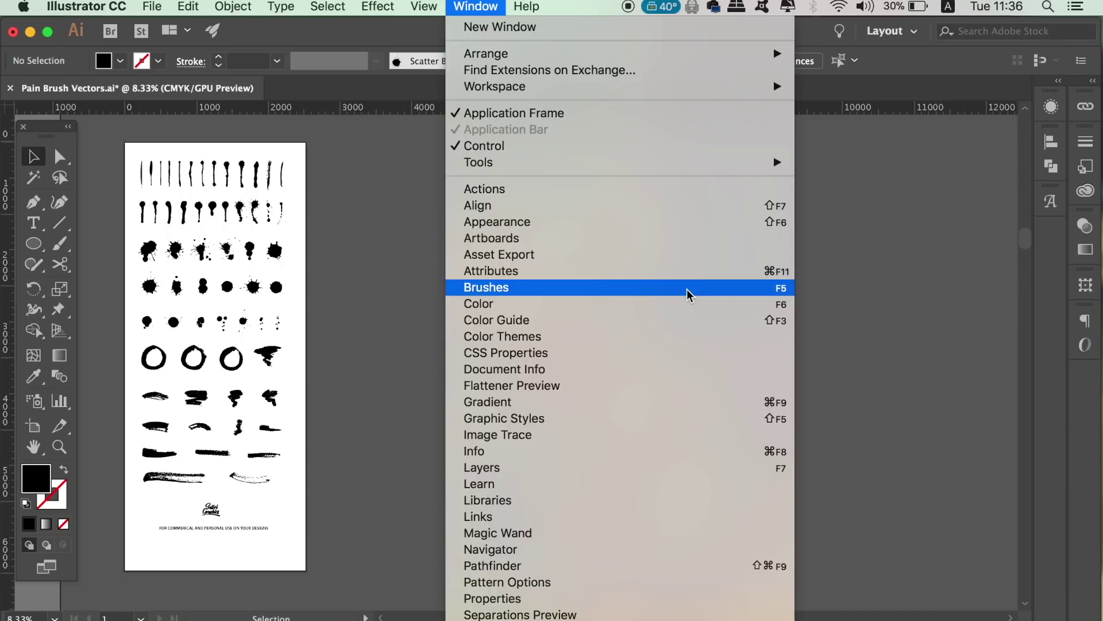
{"action": "left_click", "coordinate": [745, 291]}
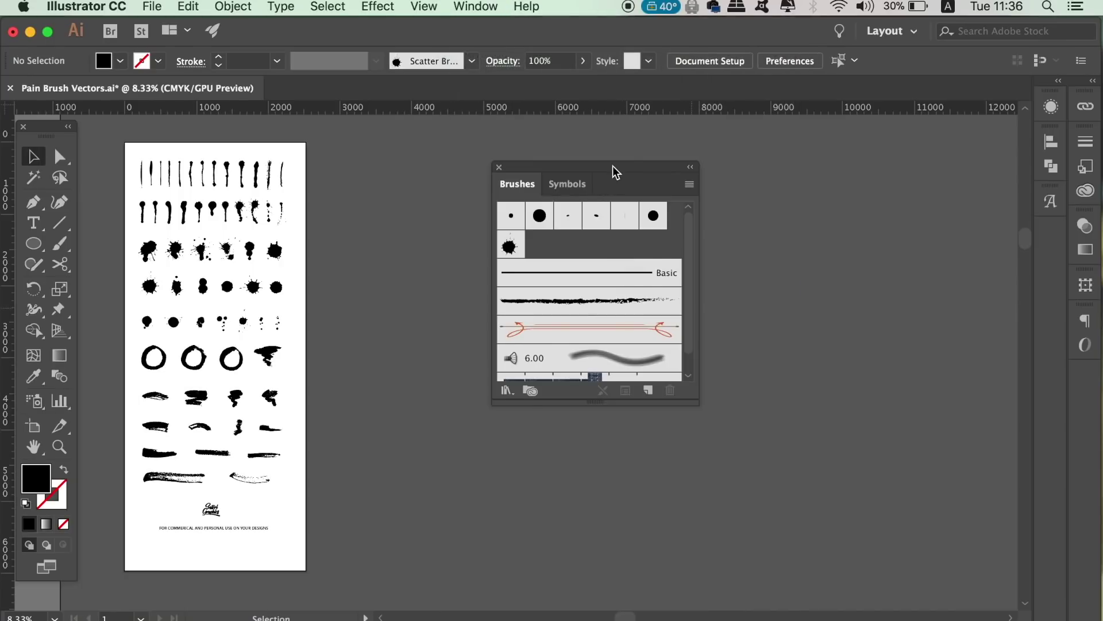
{"action": "mouse_move", "coordinate": [616, 172]}
{"action": "left_mouse_down"}
{"action": "mouse_move", "coordinate": [575, 153]}
{"action": "mouse_move", "coordinate": [615, 143]}
{"action": "left_mouse_up"}
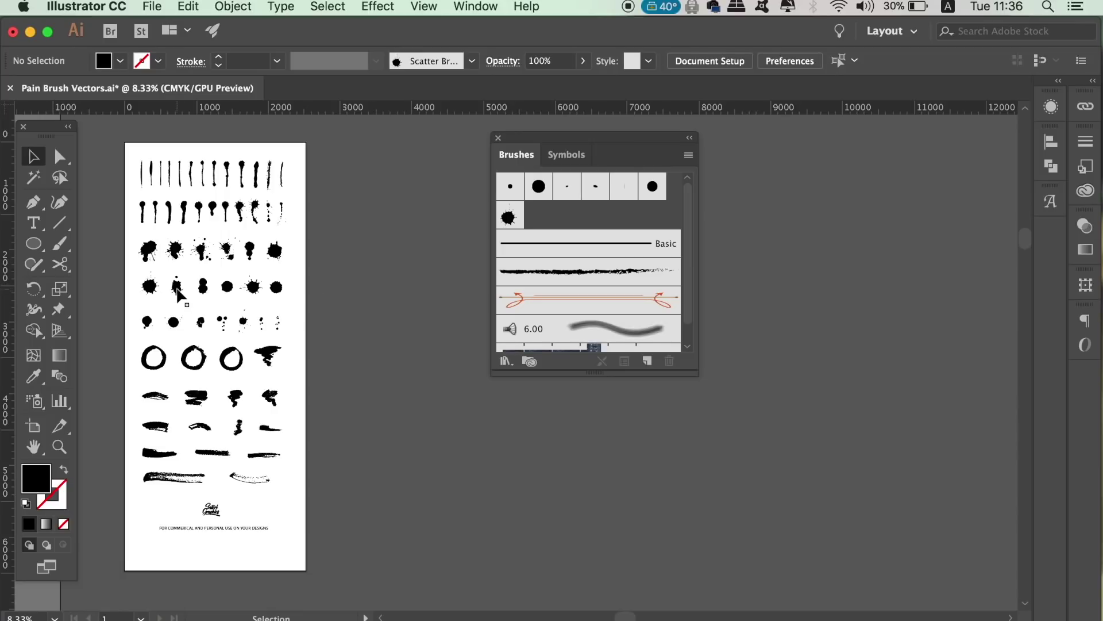
Select the first splatter in the fourth row and start a new Art Brush from it.
{"action": "left_click", "coordinate": [153, 289]}
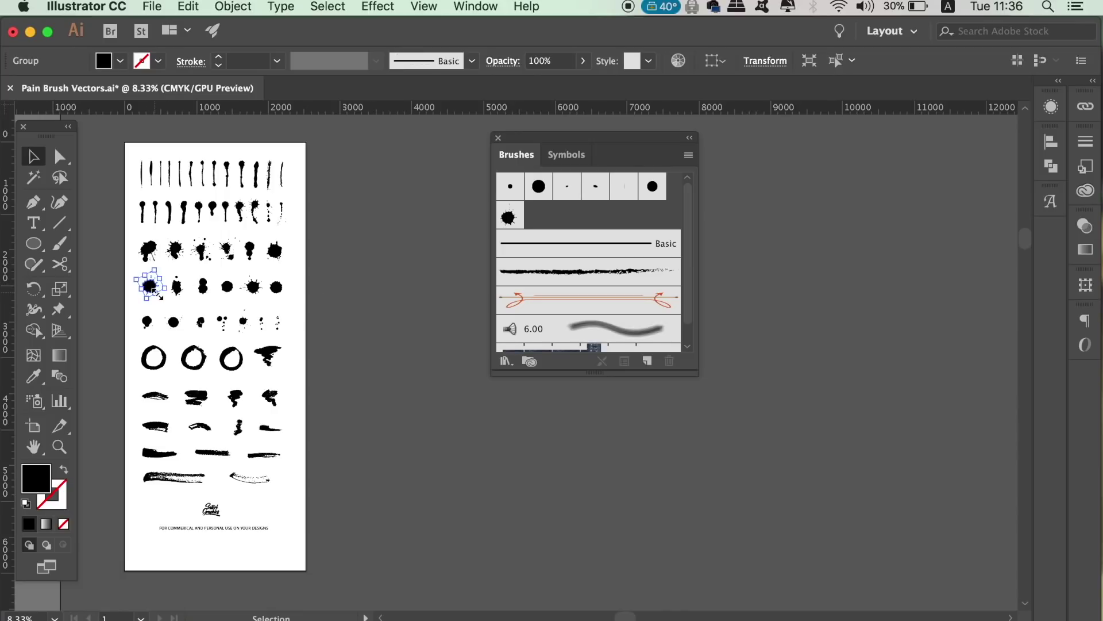
{"action": "left_click", "coordinate": [692, 154]}
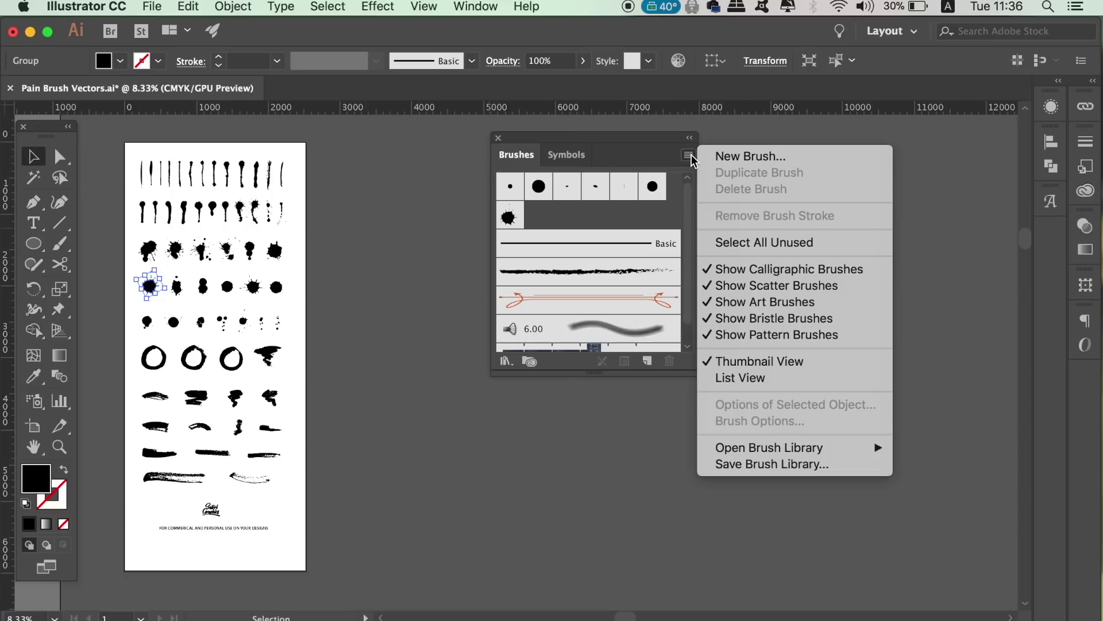
{"action": "left_click", "coordinate": [730, 157]}
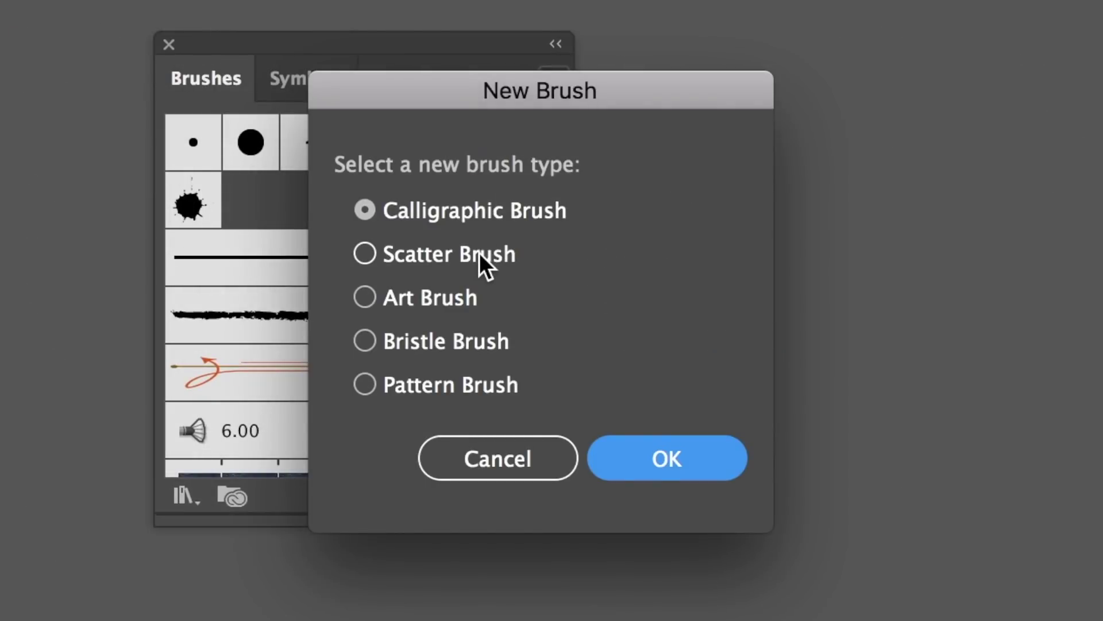
{"action": "left_click", "coordinate": [479, 253]}
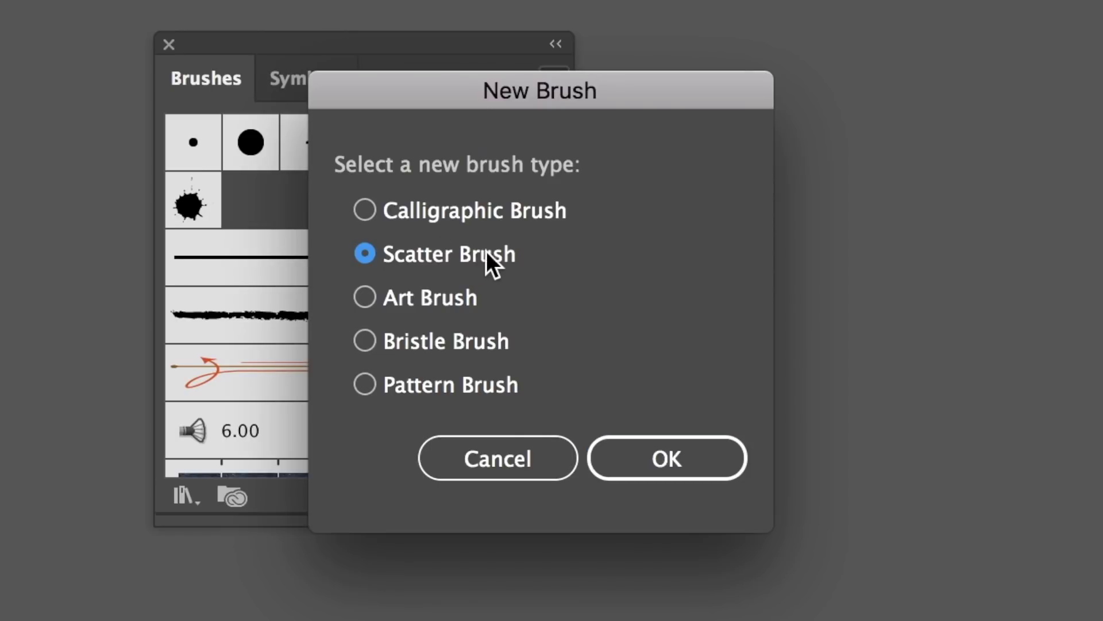
{"action": "left_click", "coordinate": [452, 296]}
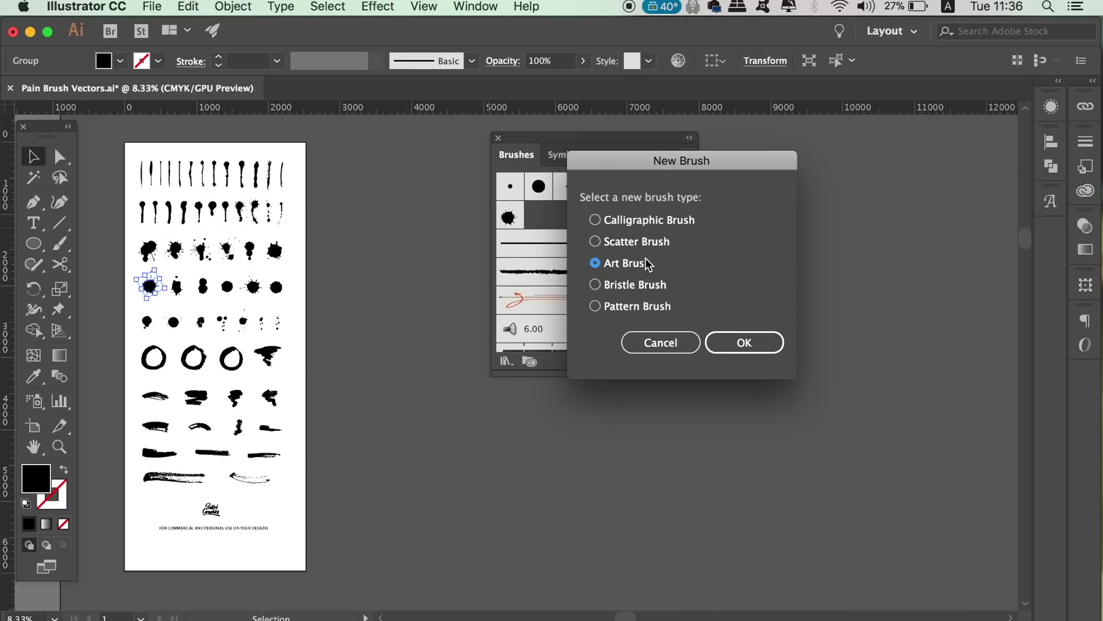
Confirm Art Brush and set its Colorization Method to Tints and Shades.
{"action": "left_click", "coordinate": [744, 343]}
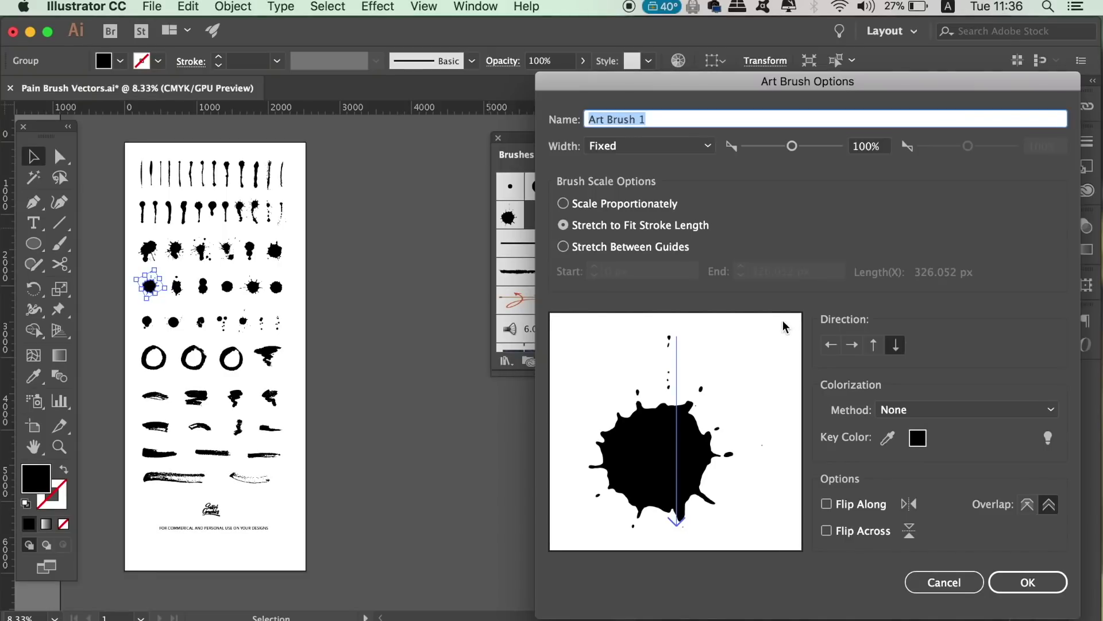
{"action": "left_click_drag", "start_coordinate": [754, 92], "coordinate": [701, 47]}
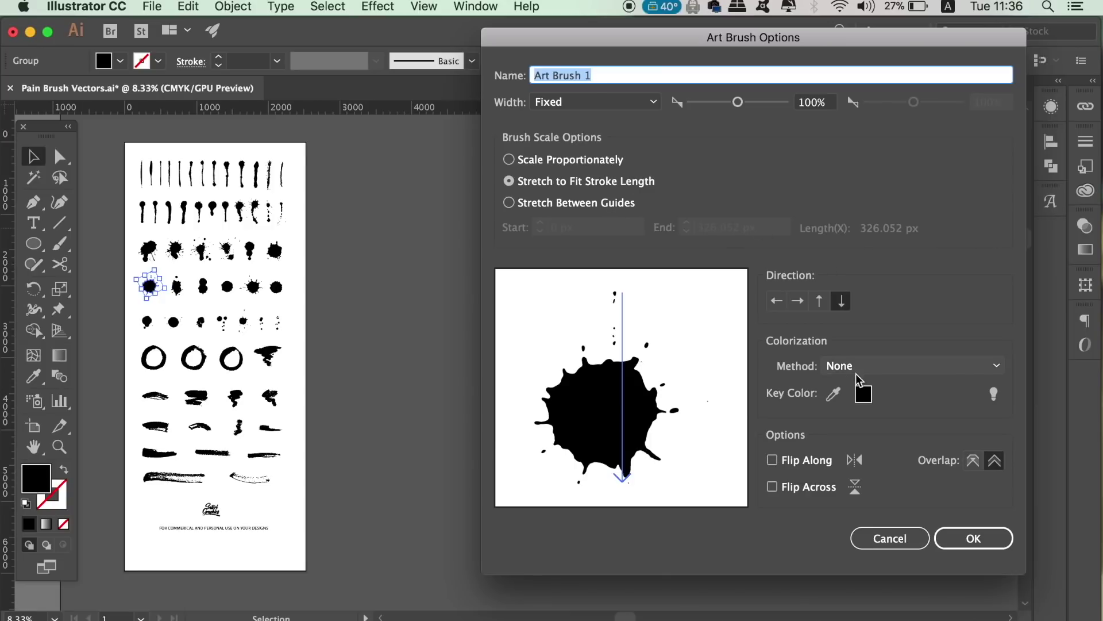
{"action": "left_click", "coordinate": [895, 368]}
{"action": "left_click", "coordinate": [906, 420]}
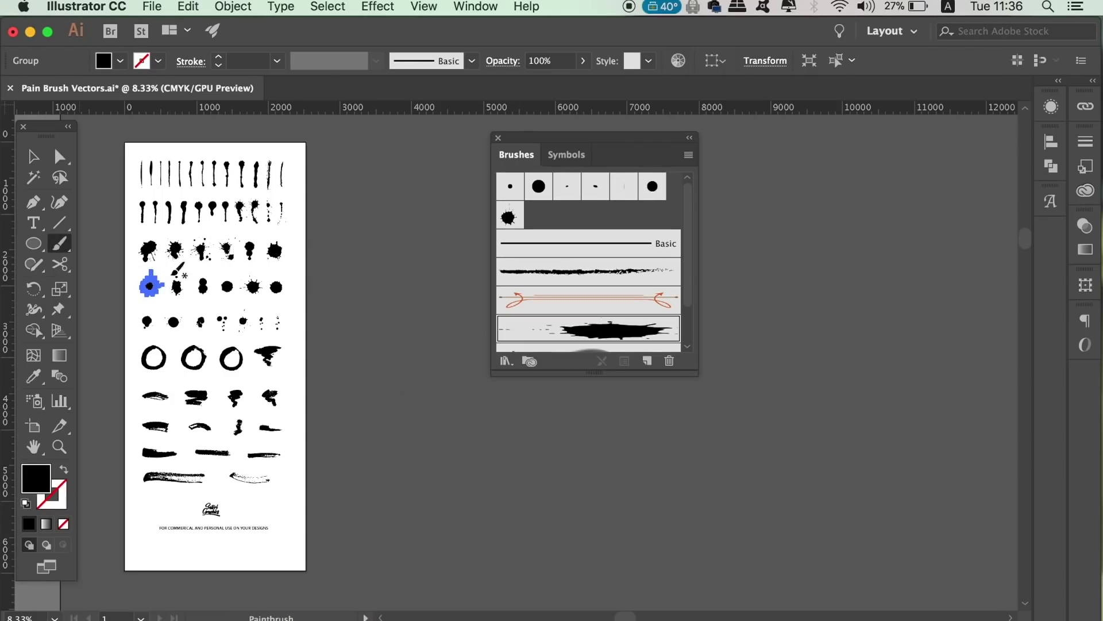
Paint a few test strokes with the splatter art brush, then undo them all.
{"action": "mouse_move", "coordinate": [402, 396]}
{"action": "left_mouse_down"}
{"action": "mouse_move", "coordinate": [632, 524]}
{"action": "mouse_move", "coordinate": [655, 520]}
{"action": "left_mouse_up"}
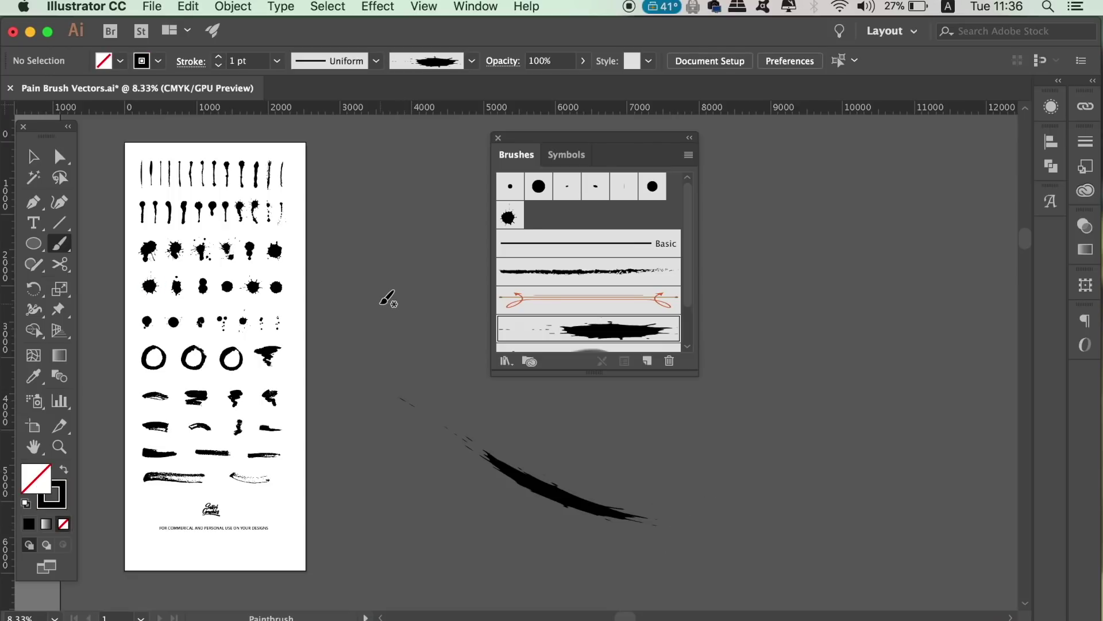
{"action": "left_click", "coordinate": [418, 348]}
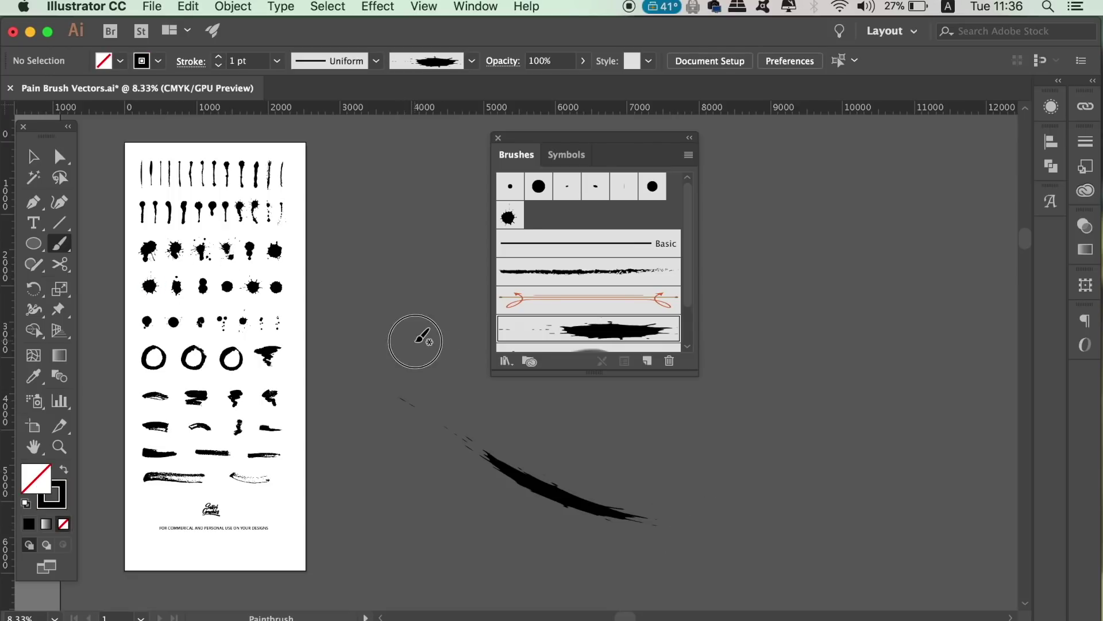
{"action": "key", "text": "super+z"}
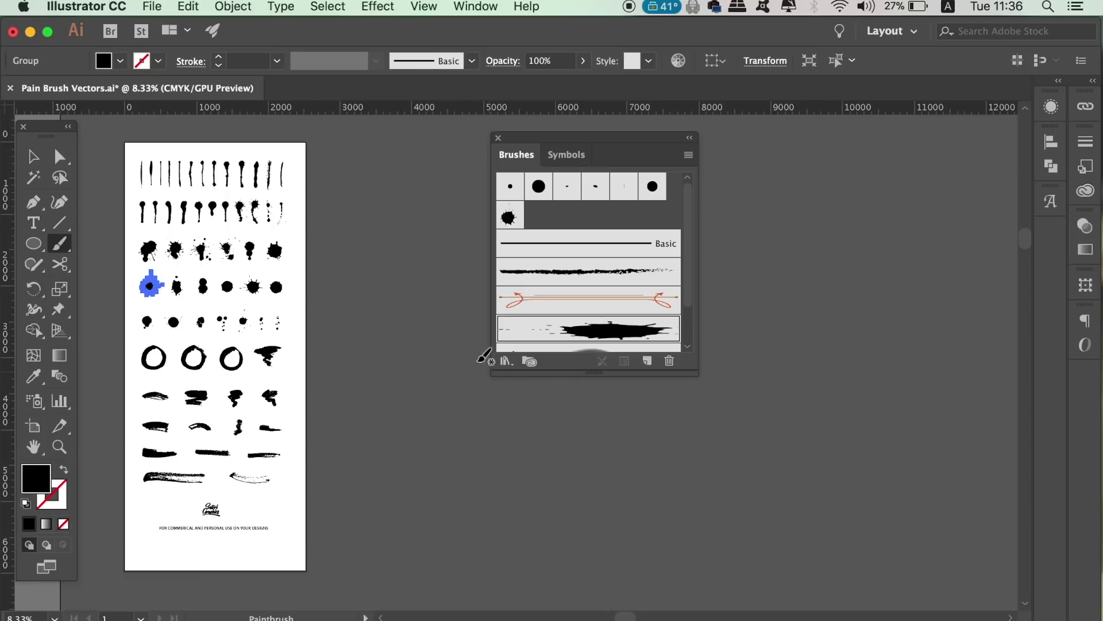
{"action": "left_click_drag", "start_coordinate": [427, 380], "coordinate": [747, 433]}
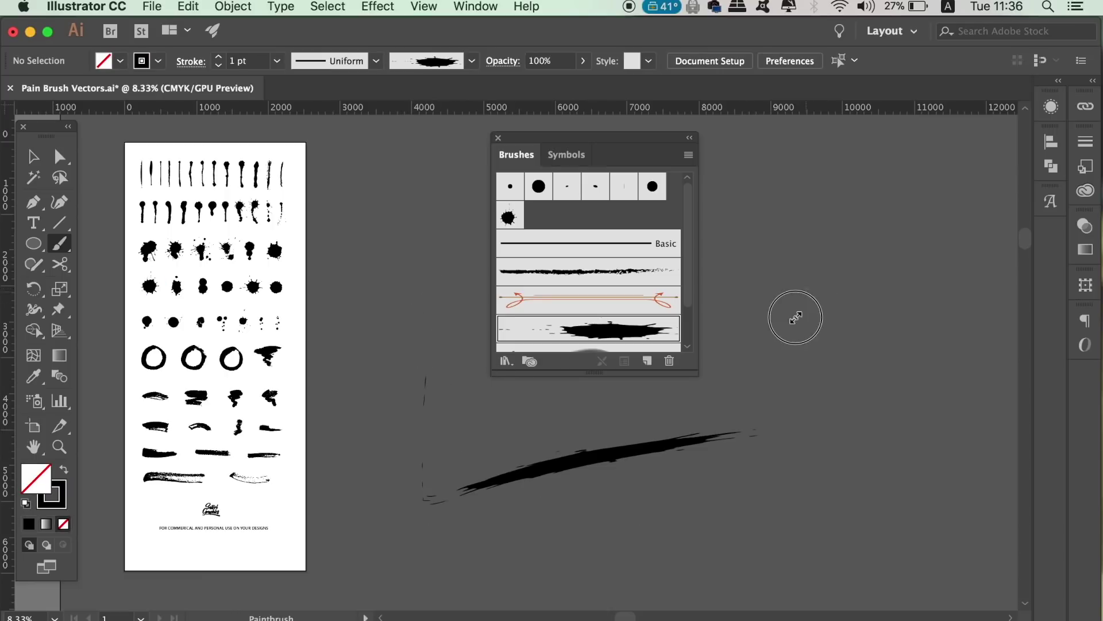
{"action": "left_click_drag", "start_coordinate": [793, 315], "coordinate": [875, 392]}
{"action": "key", "text": "super+z"}
{"action": "key", "text": "super+z"}
Draw a circle beside the artboard as an unfilled outline with a 3 pt stroke.
{"action": "key", "text": "l"}
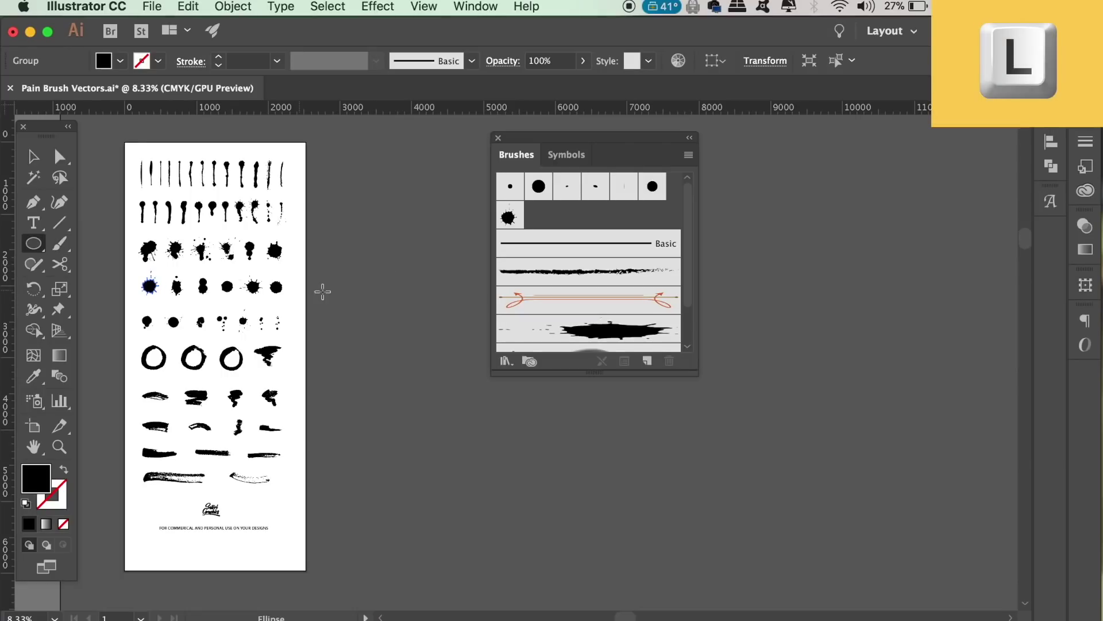
{"action": "left_click_drag", "start_coordinate": [351, 286], "coordinate": [424, 358]}
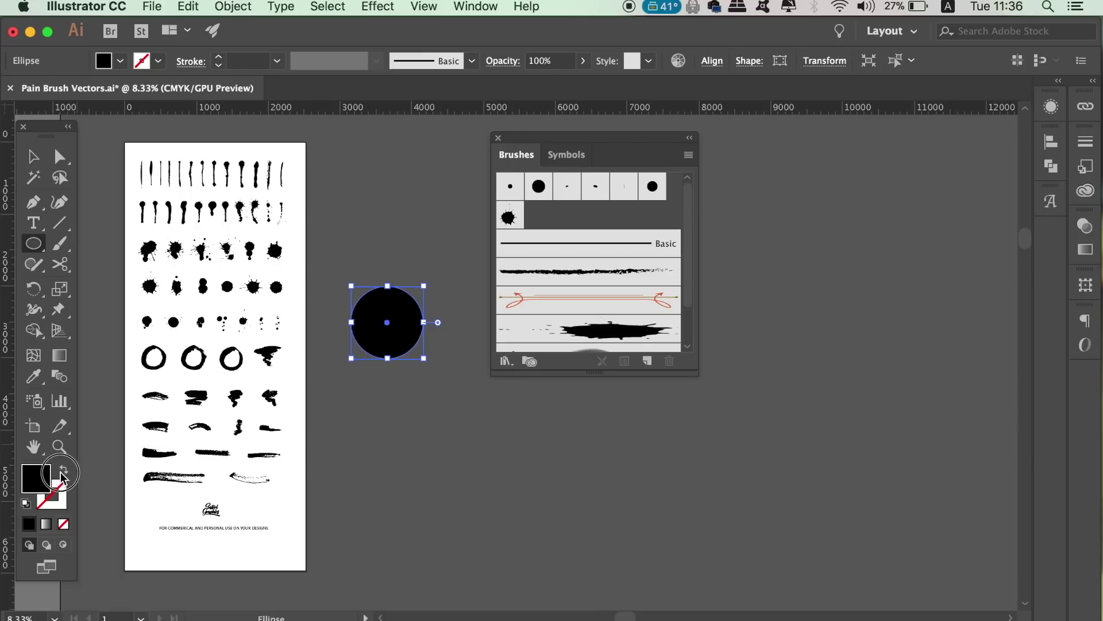
{"action": "left_click", "coordinate": [64, 471]}
{"action": "left_click", "coordinate": [37, 154]}
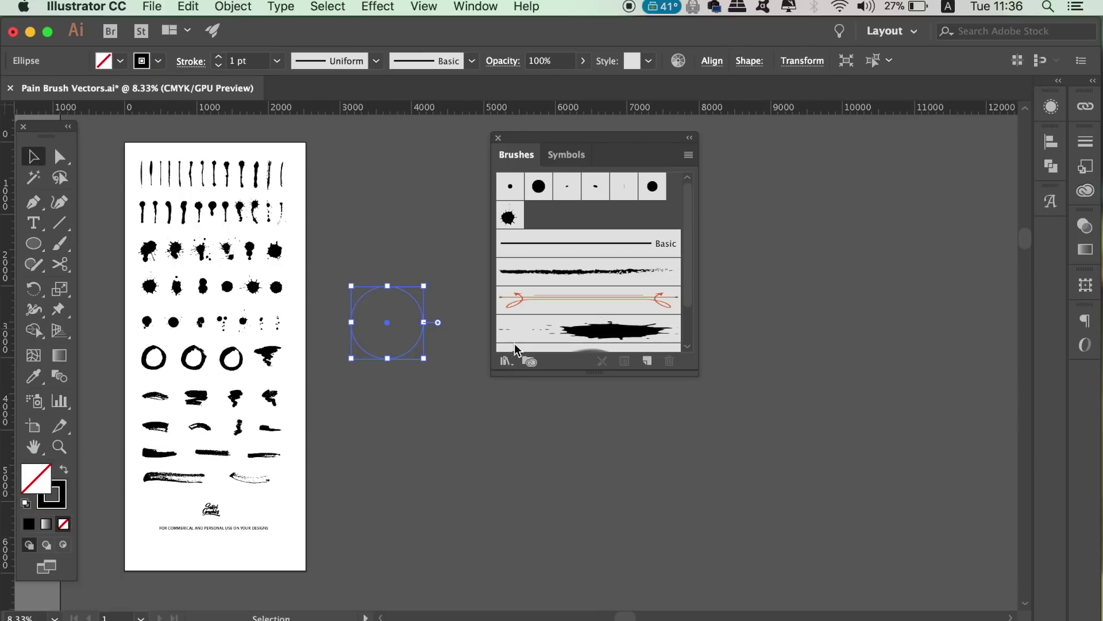
{"action": "left_click", "coordinate": [219, 56]}
{"action": "left_click", "coordinate": [411, 372]}
Apply the splatter art brush to the circle and return its stroke weight to 1 pt.
{"action": "key", "text": "super+equal"}
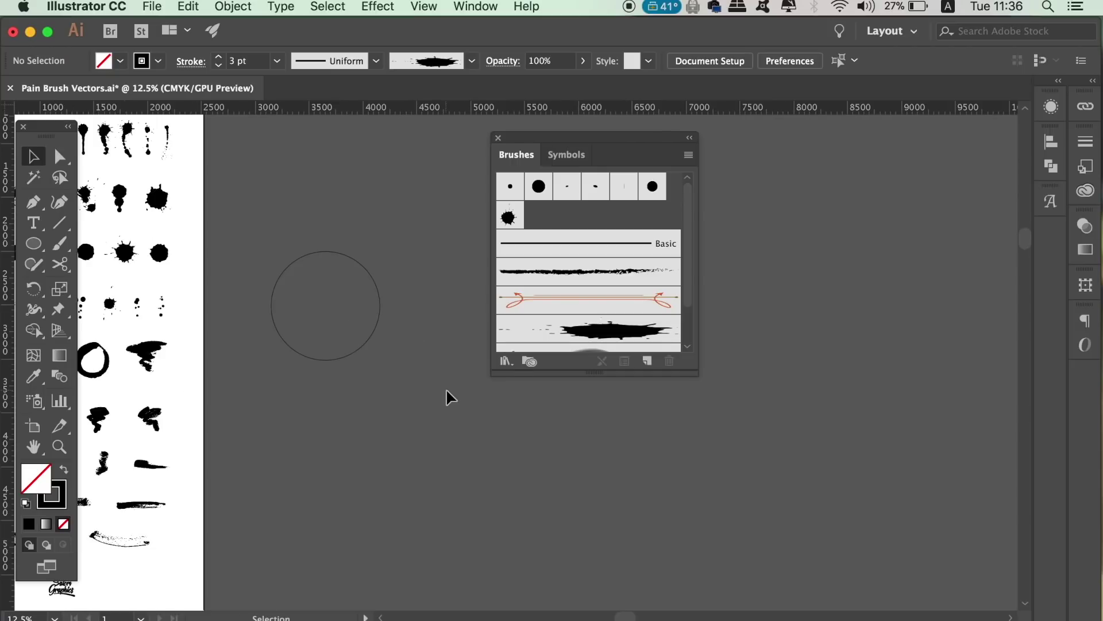
{"action": "scroll", "coordinate": [432, 387], "scroll_direction": "left", "scroll_amount": 2}
{"action": "scroll", "coordinate": [431, 387], "scroll_direction": "up", "scroll_amount": 1}
{"action": "left_click", "coordinate": [408, 364]}
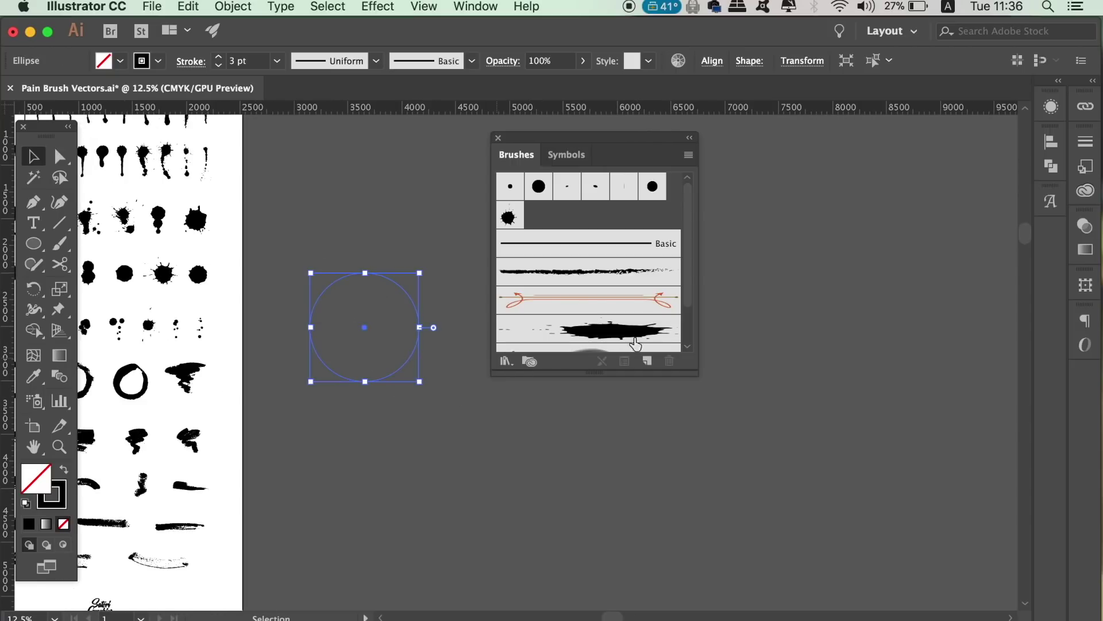
{"action": "left_click", "coordinate": [635, 344]}
{"action": "left_click", "coordinate": [540, 437]}
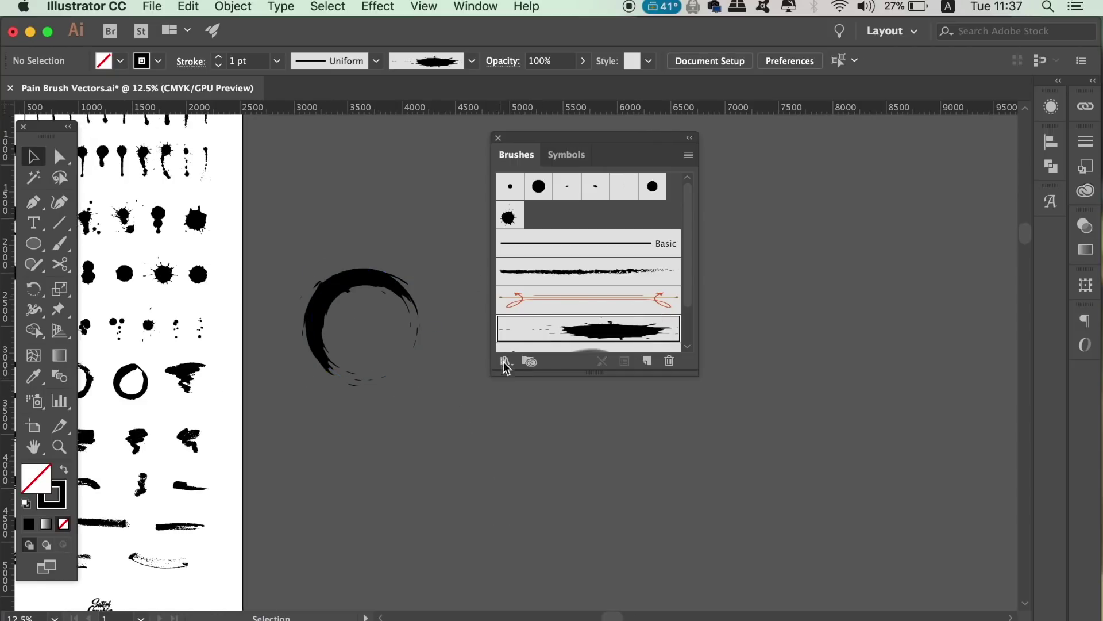
{"action": "left_click", "coordinate": [409, 297]}
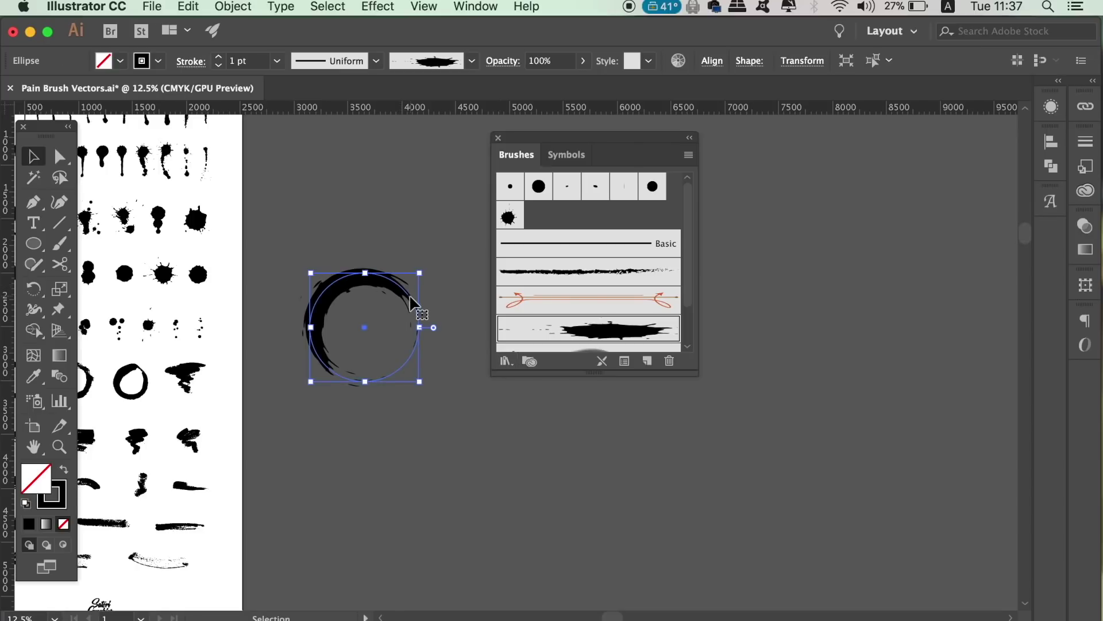
{"action": "left_click", "coordinate": [219, 57]}
{"action": "left_click", "coordinate": [219, 65]}
{"action": "left_click", "coordinate": [233, 6]}
Convert the ring's brush stroke with Object > Path > Outline Stroke and move it upward.
{"action": "mouse_move", "coordinate": [310, 376]}
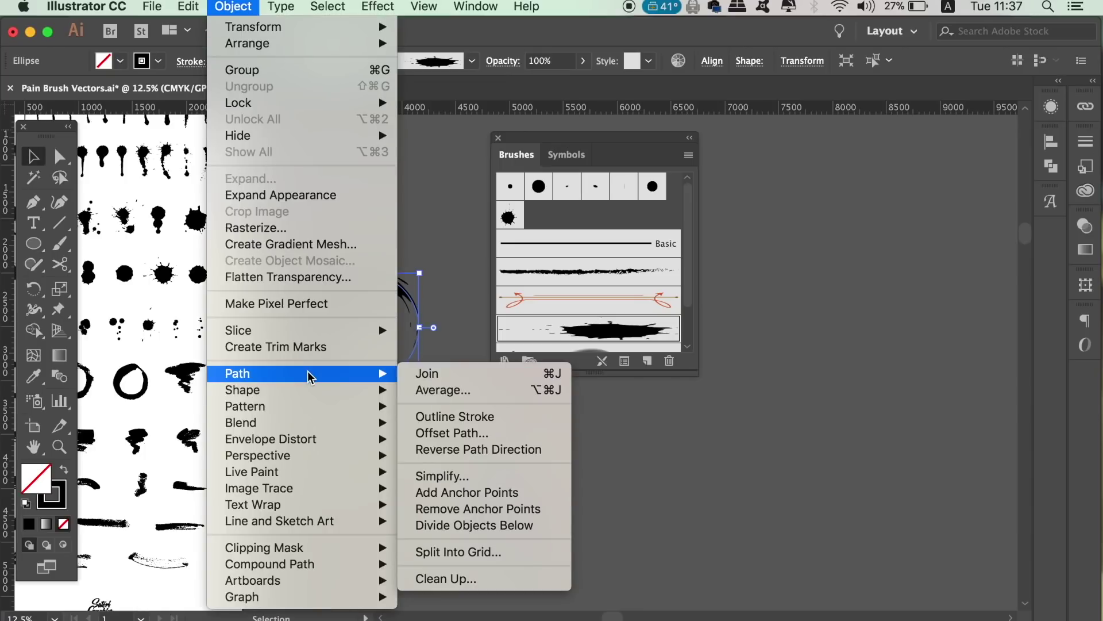
{"action": "left_click", "coordinate": [527, 418]}
{"action": "left_click", "coordinate": [523, 463]}
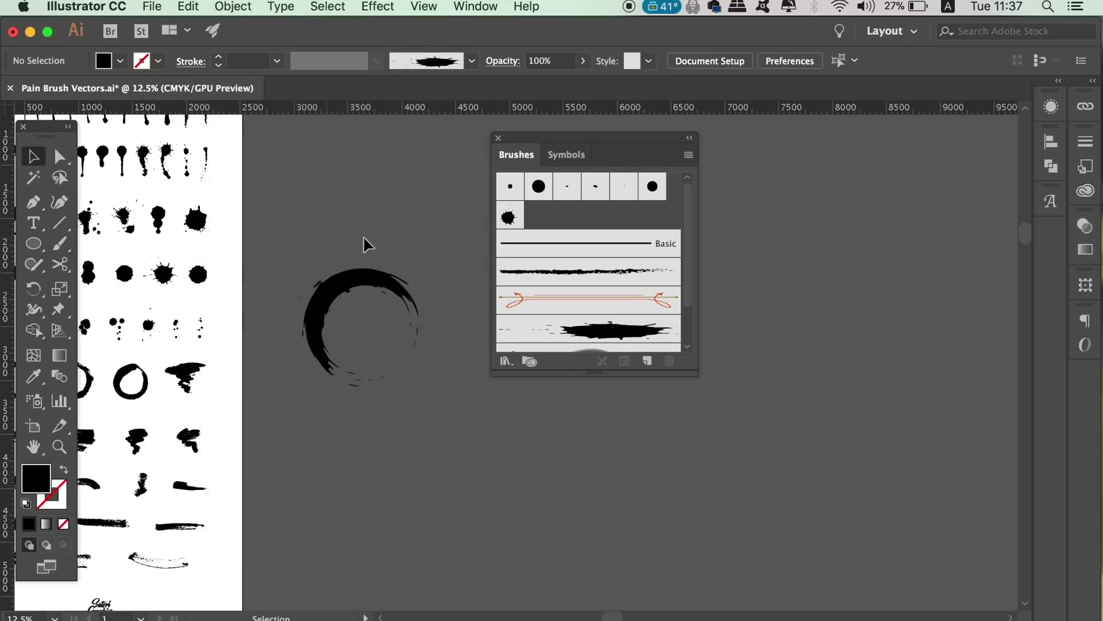
{"action": "left_click_drag", "start_coordinate": [371, 297], "coordinate": [368, 220]}
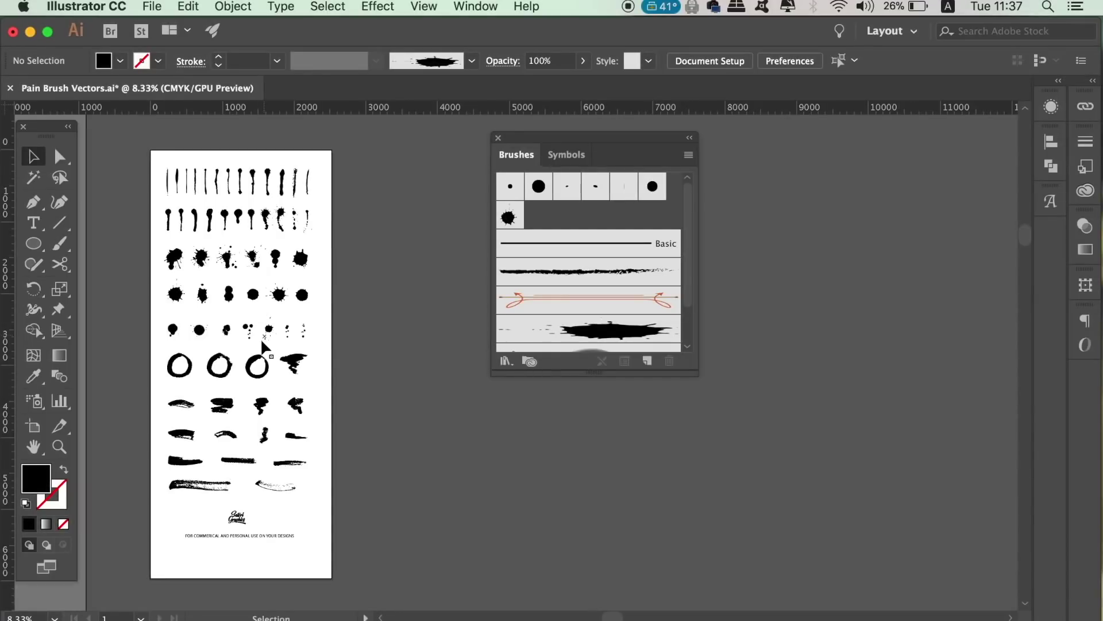
Make the round fourth-row splatter into Scatter Brush 2 with Tints and Shades colorization.
{"action": "left_click", "coordinate": [279, 296]}
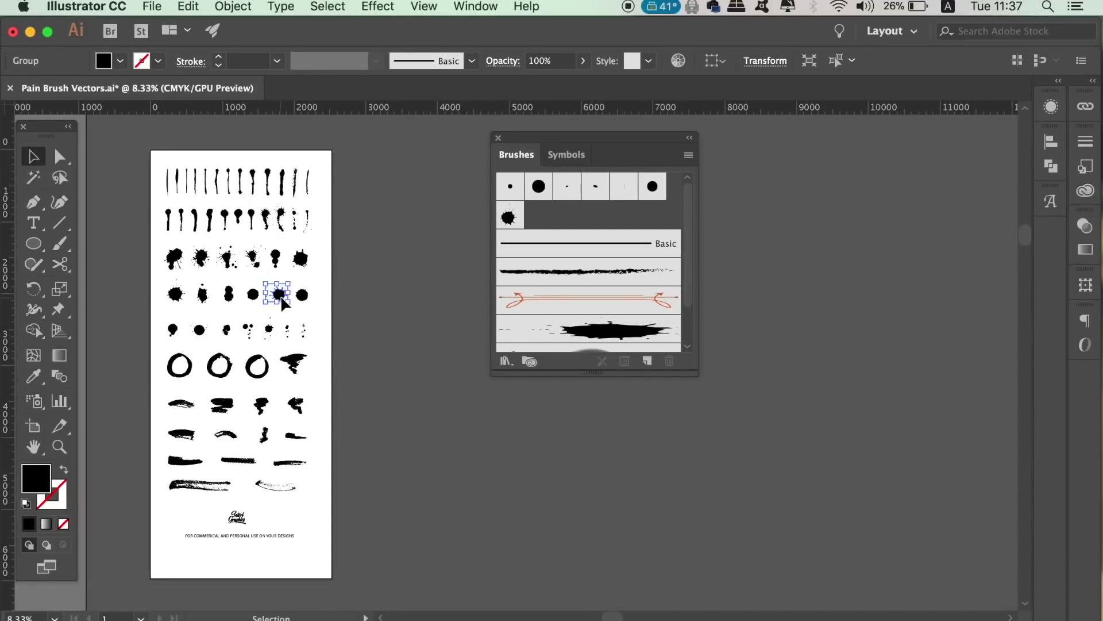
{"action": "left_click", "coordinate": [689, 155]}
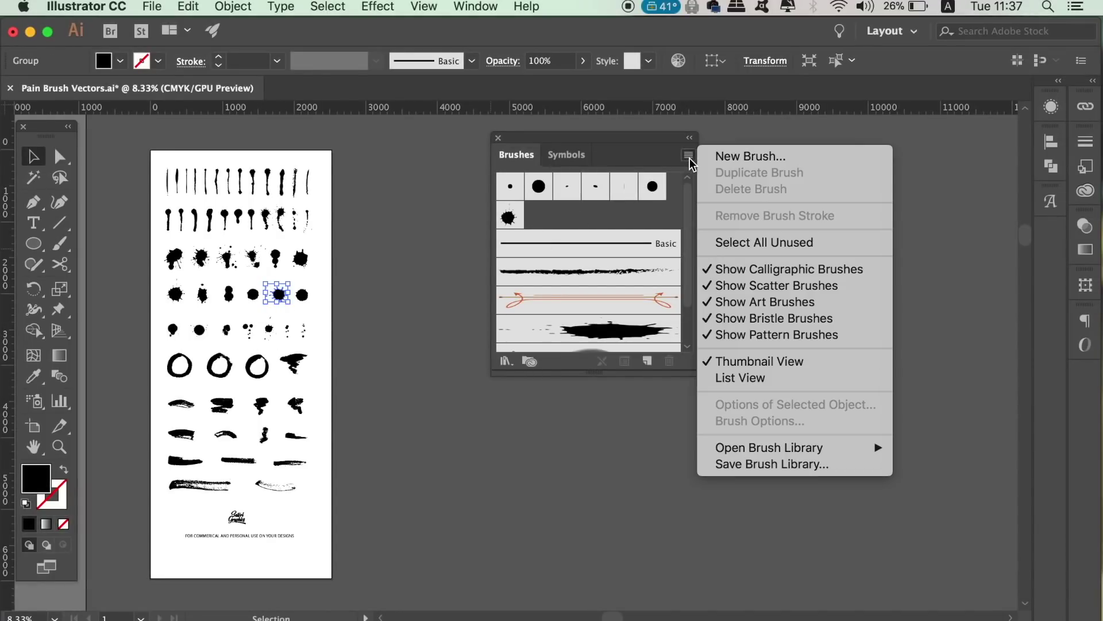
{"action": "left_click", "coordinate": [745, 156]}
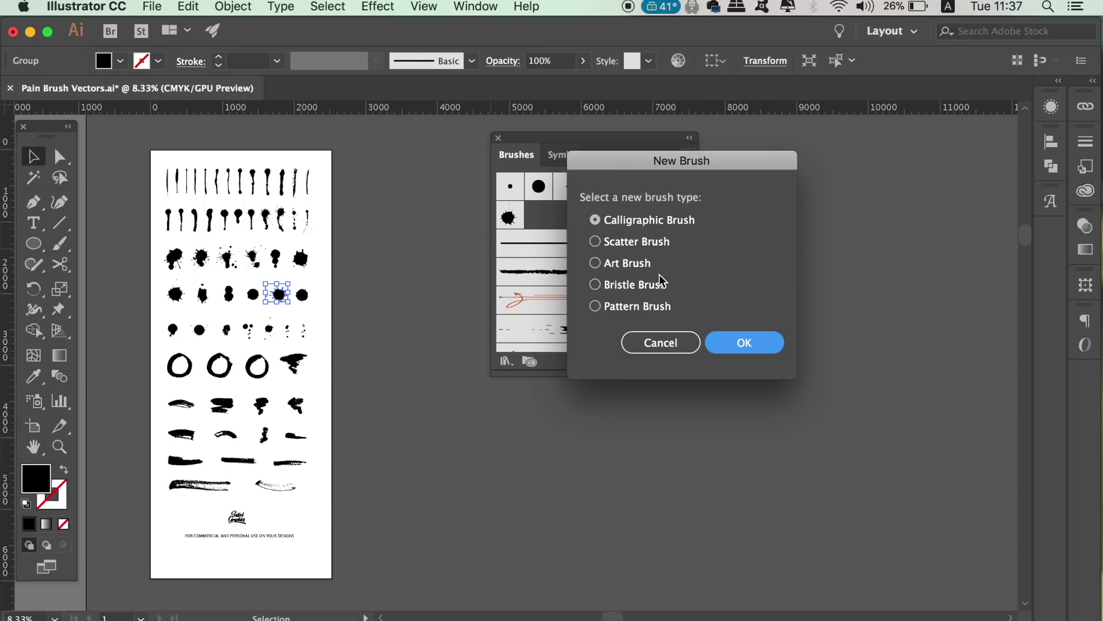
{"action": "left_click", "coordinate": [644, 244]}
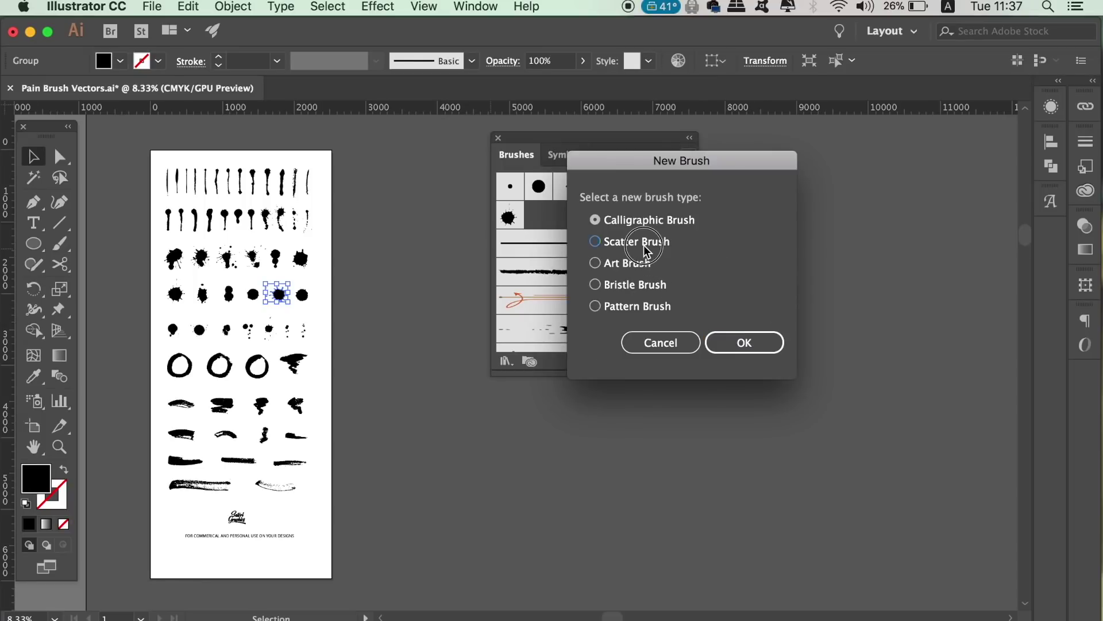
{"action": "left_click", "coordinate": [750, 345]}
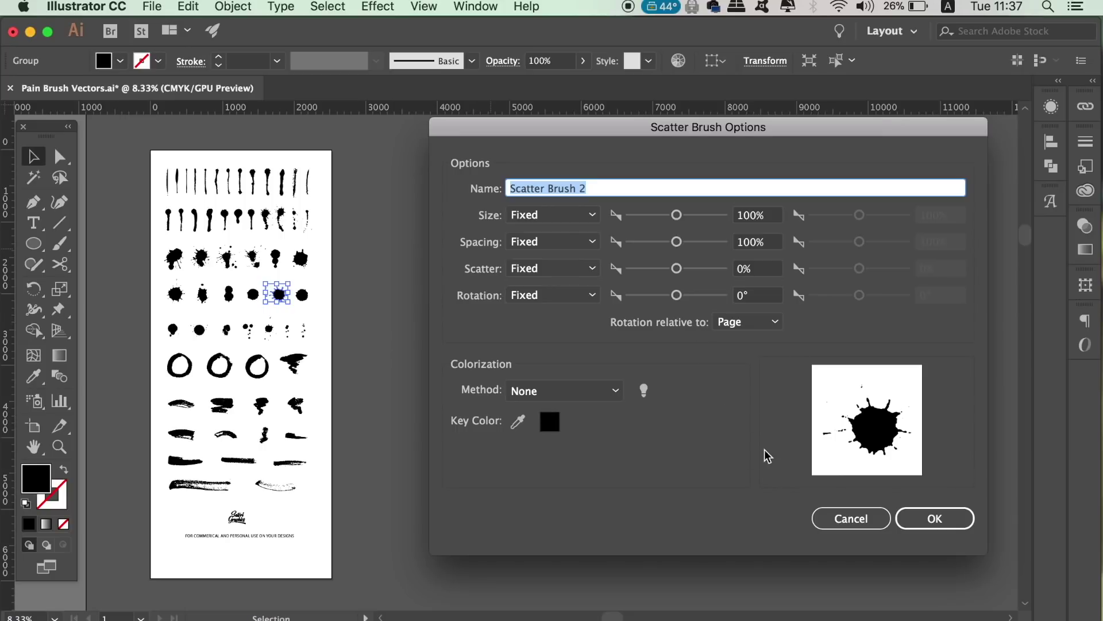
{"action": "left_click", "coordinate": [612, 390]}
{"action": "left_click", "coordinate": [604, 452]}
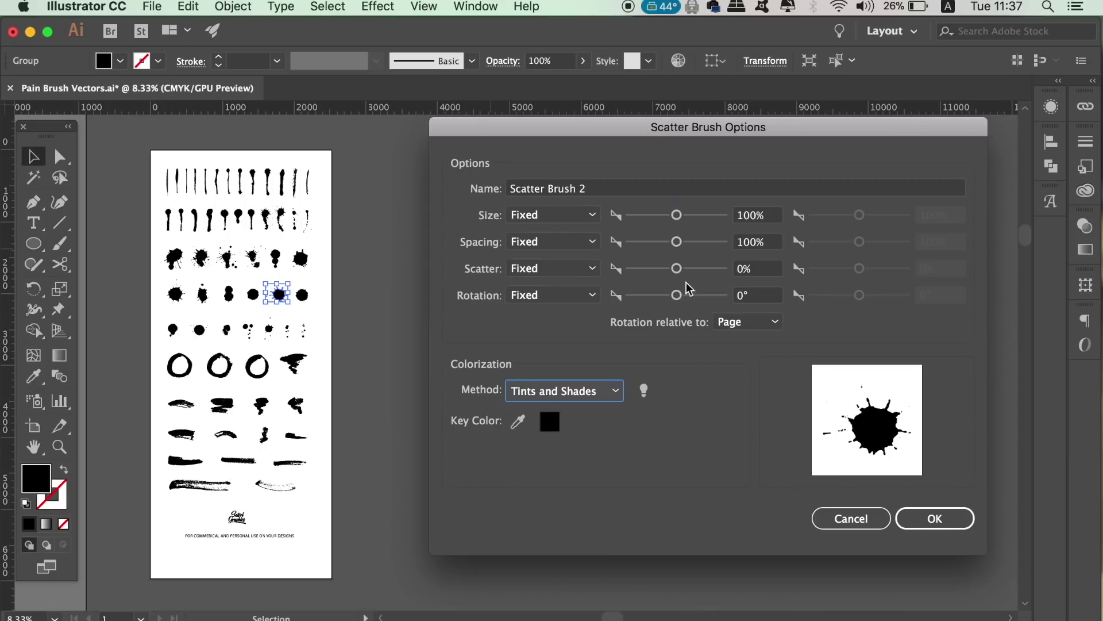
{"action": "left_click", "coordinate": [935, 518]}
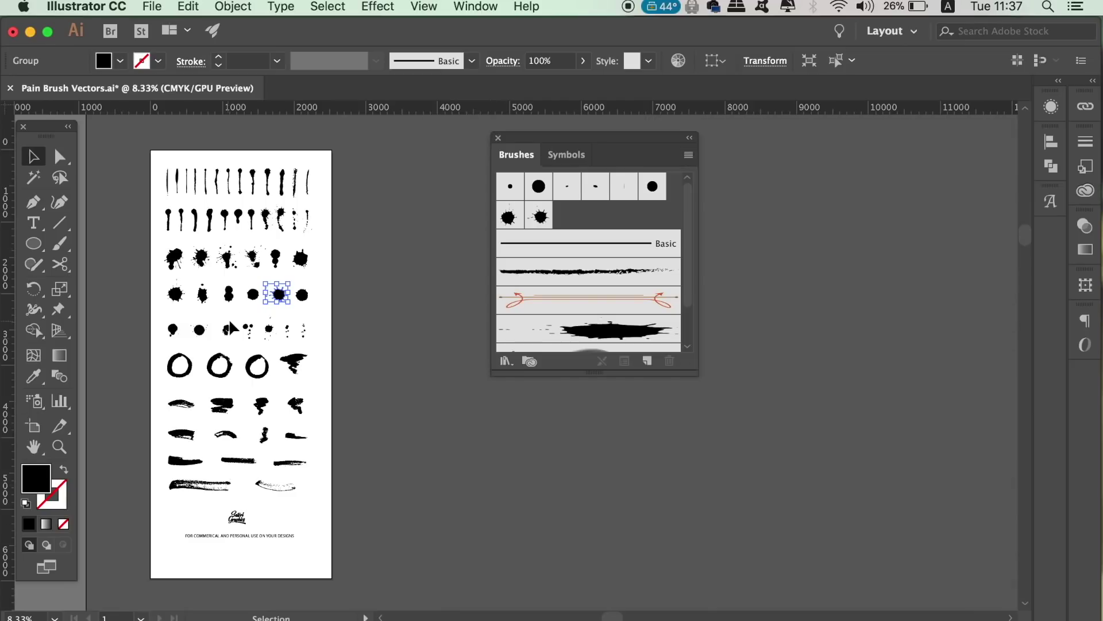
Paint three test strokes with the Paintbrush, then undo them.
{"action": "key", "text": "b"}
{"action": "left_click_drag", "start_coordinate": [385, 313], "coordinate": [476, 443]}
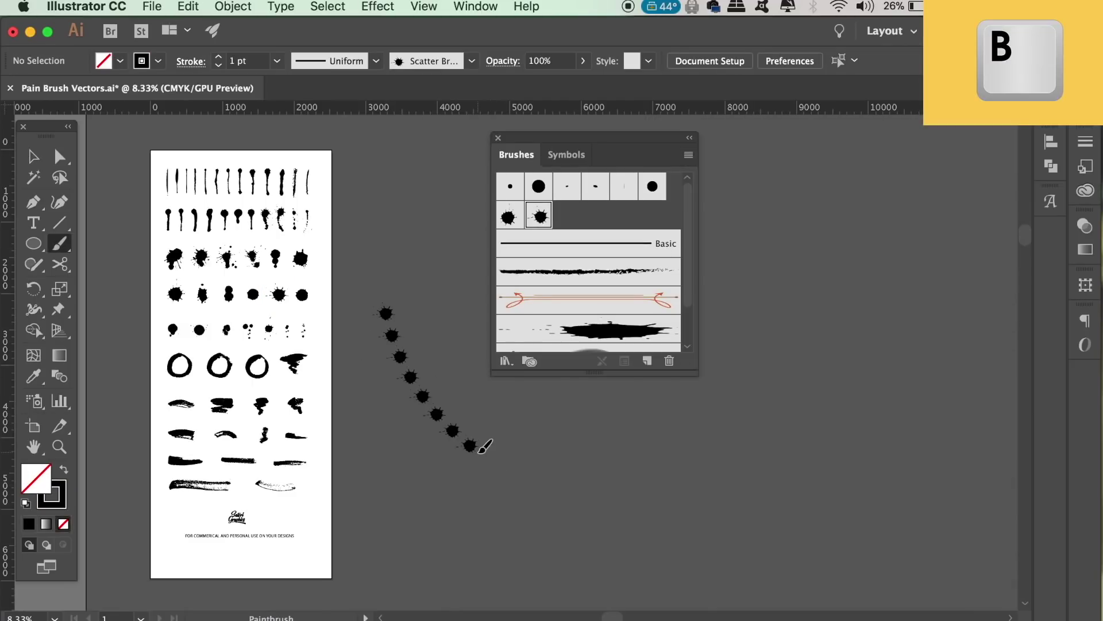
{"action": "mouse_move", "coordinate": [549, 499]}
{"action": "left_mouse_down"}
{"action": "mouse_move", "coordinate": [608, 477]}
{"action": "mouse_move", "coordinate": [787, 462]}
{"action": "left_mouse_up"}
{"action": "left_click_drag", "start_coordinate": [869, 316], "coordinate": [899, 283]}
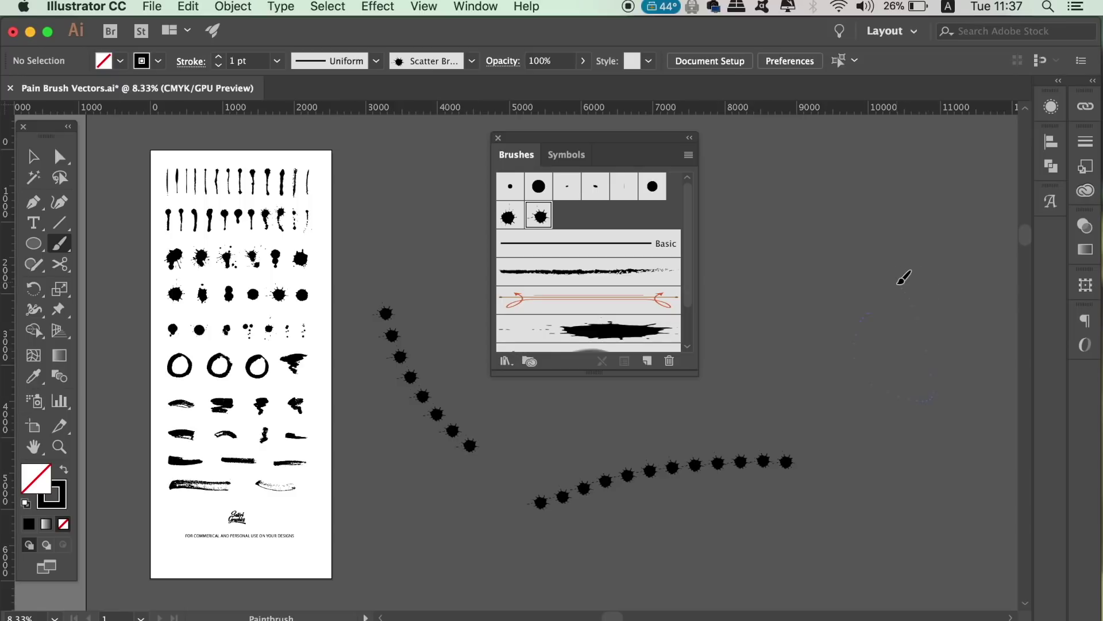
{"action": "key", "text": "super+z"}
{"action": "key", "text": "super+z"}
{"action": "key", "text": "super+z"}
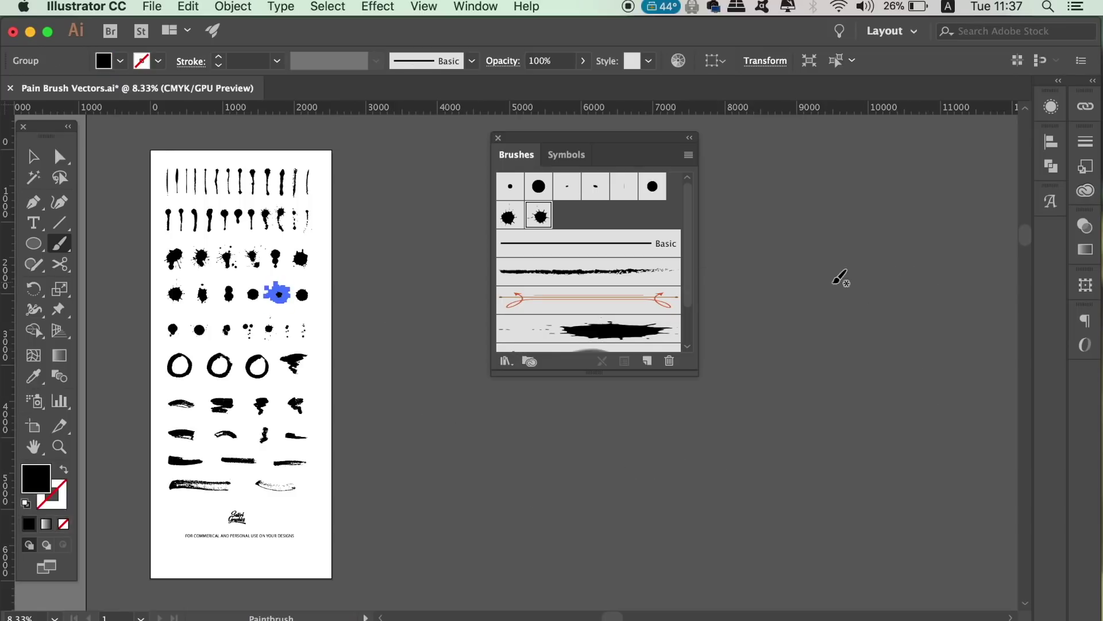
Draw an unfilled square and stroke it with Scatter Brush 2 after trying the art brush.
{"action": "left_click_drag", "start_coordinate": [33, 244], "coordinate": [106, 244]}
{"action": "mouse_move", "coordinate": [768, 268]}
{"action": "left_mouse_down"}
{"action": "mouse_move", "coordinate": [872, 348]}
{"action": "mouse_move", "coordinate": [886, 385]}
{"action": "left_mouse_up"}
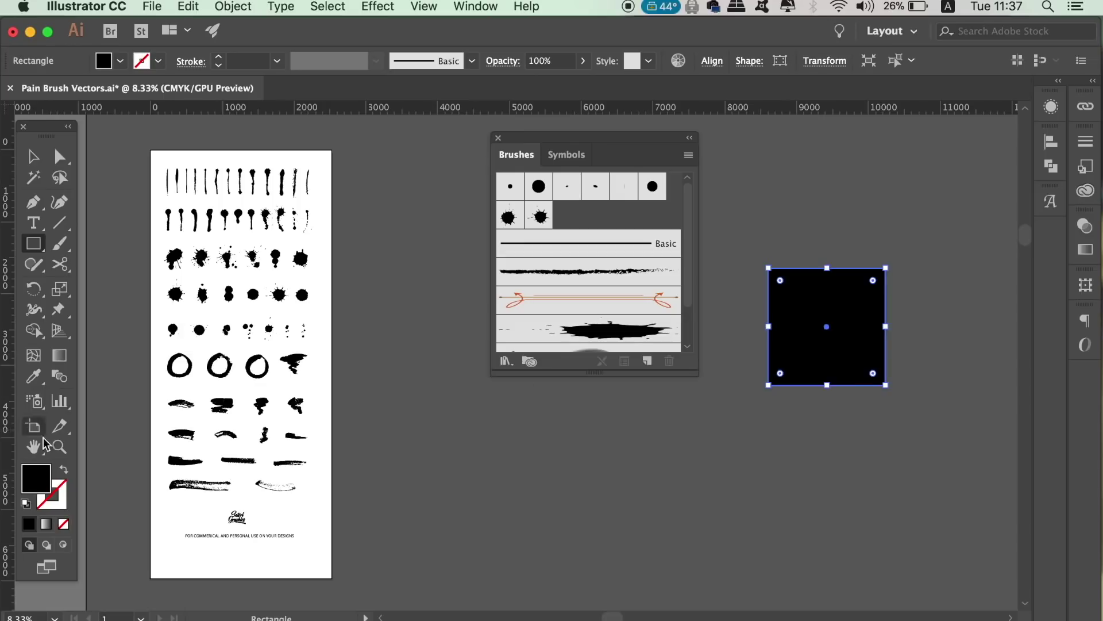
{"action": "left_click", "coordinate": [63, 468]}
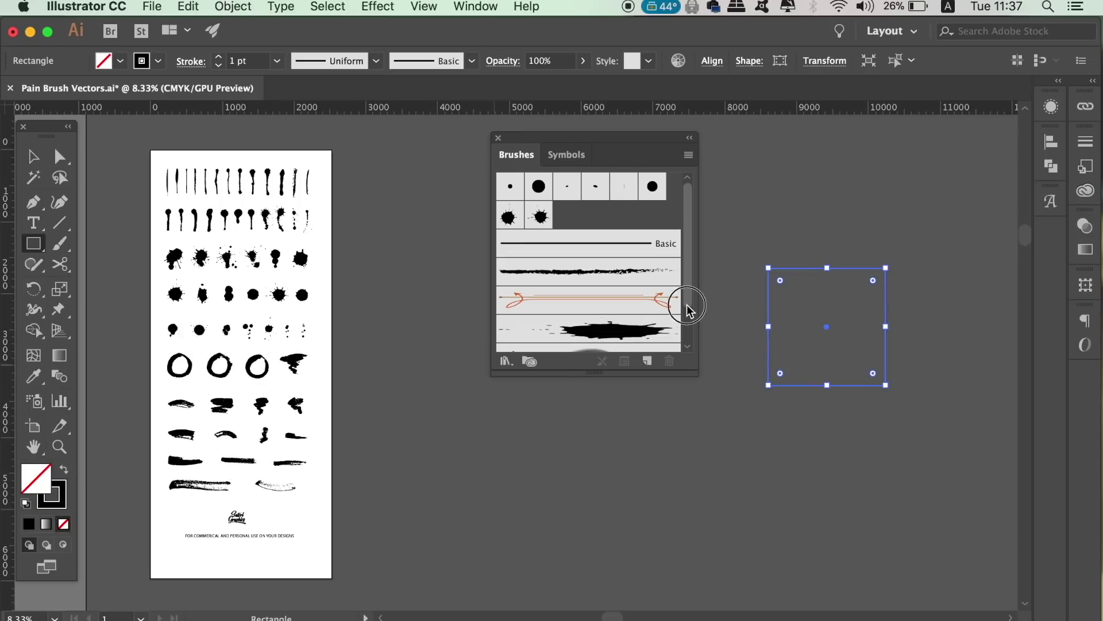
{"action": "left_click_drag", "start_coordinate": [687, 301], "coordinate": [694, 338]}
{"action": "left_click", "coordinate": [633, 286]}
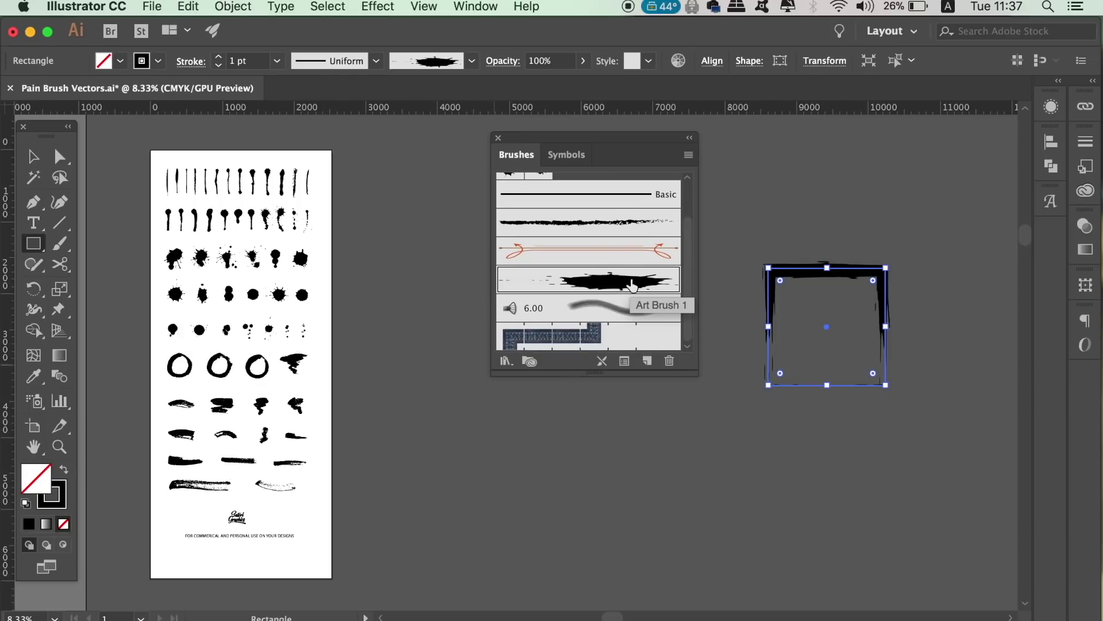
{"action": "left_click_drag", "start_coordinate": [688, 274], "coordinate": [688, 247]}
{"action": "left_click", "coordinate": [540, 219]}
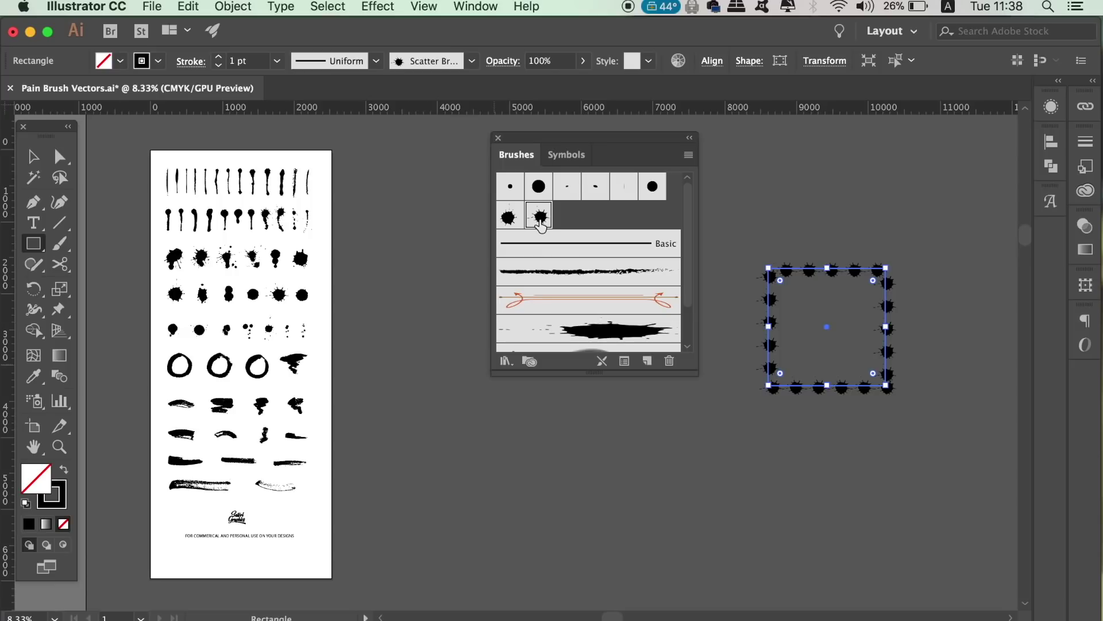
Select the drip splatter shape and start a new Pattern Brush from it.
{"action": "key", "text": "v"}
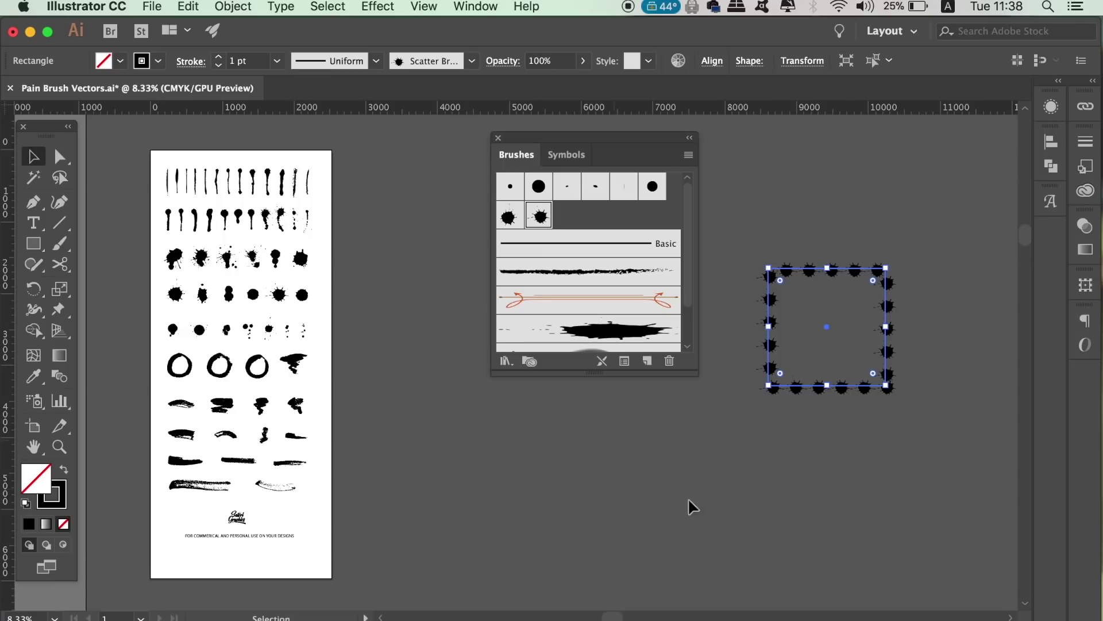
{"action": "left_click", "coordinate": [755, 563]}
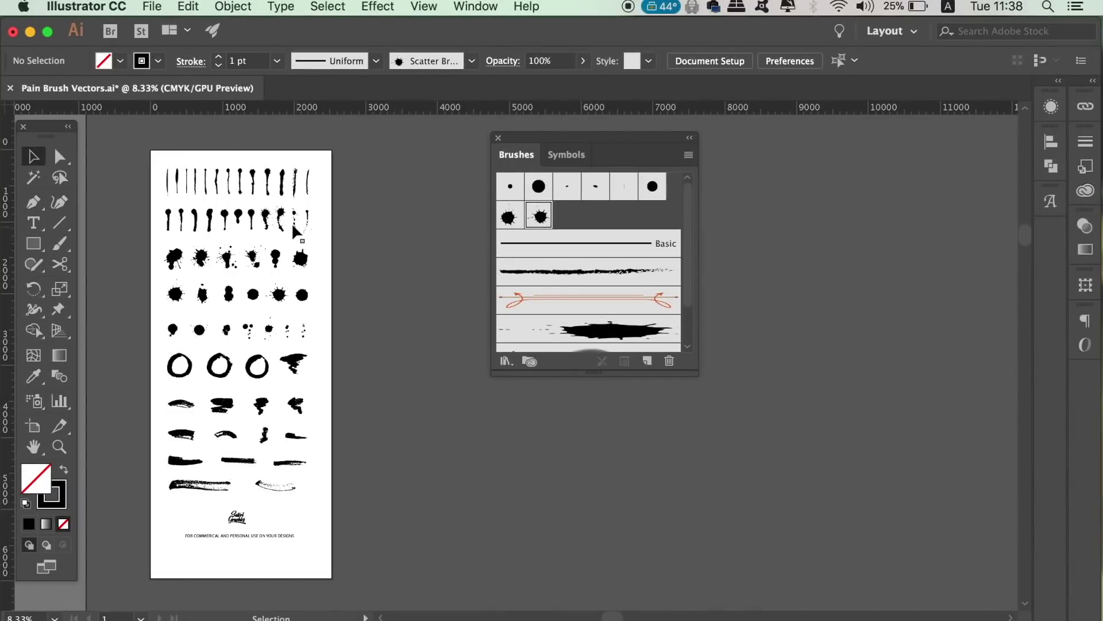
{"action": "left_click", "coordinate": [268, 216]}
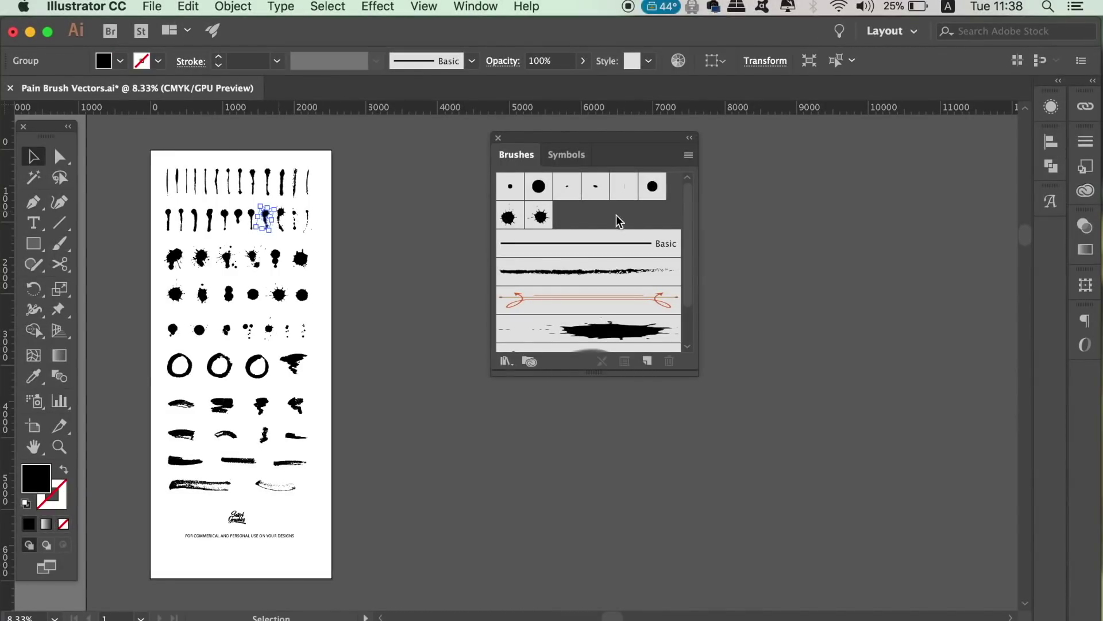
{"action": "left_click", "coordinate": [689, 155]}
{"action": "left_click", "coordinate": [776, 158]}
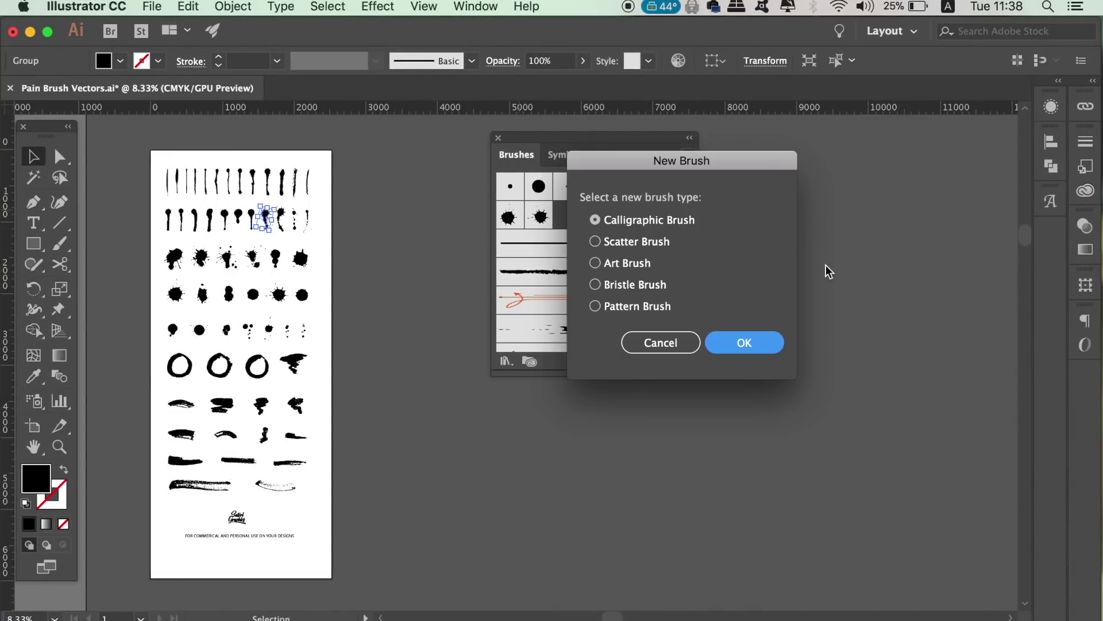
{"action": "left_click", "coordinate": [636, 306]}
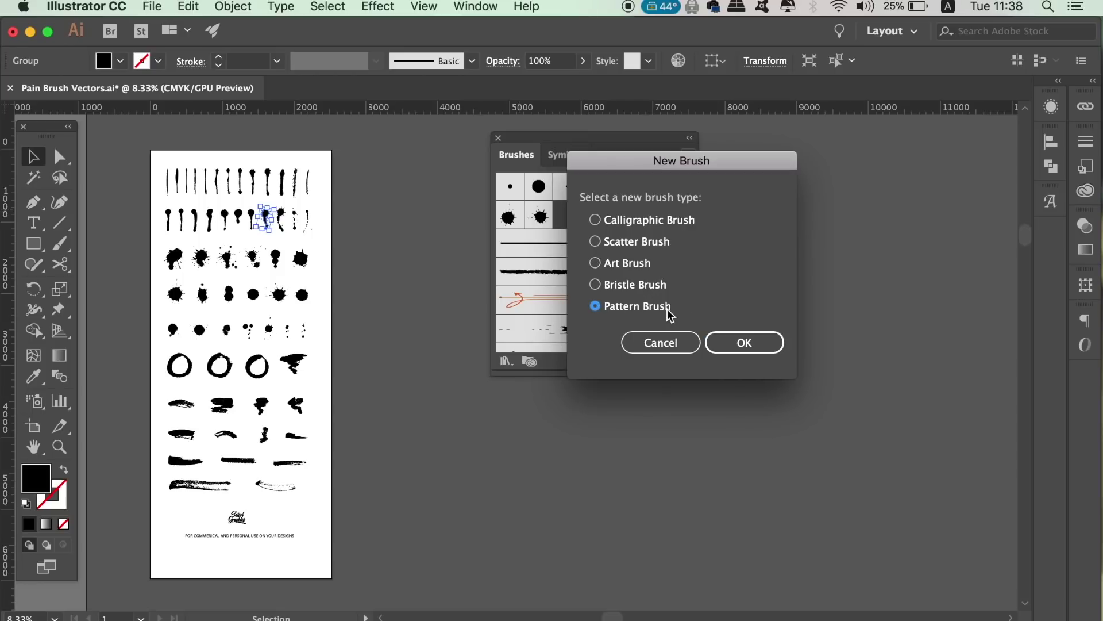
{"action": "left_click", "coordinate": [747, 345]}
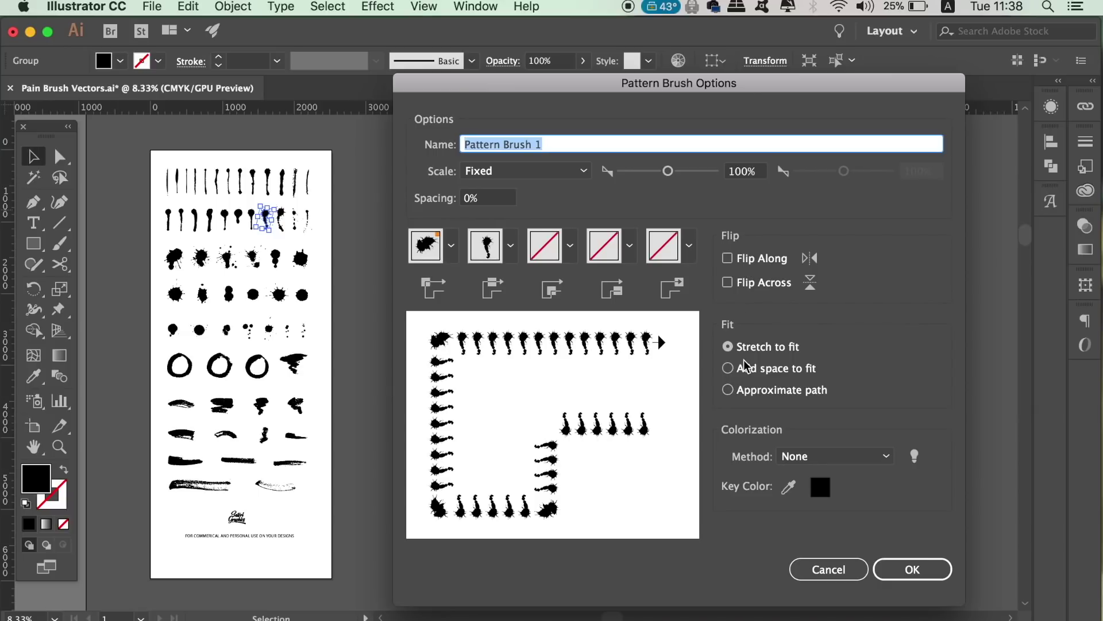
Set the pattern brush Fit to Approximate path and colorization to Tints and Shades, then create it.
{"action": "left_click", "coordinate": [755, 372]}
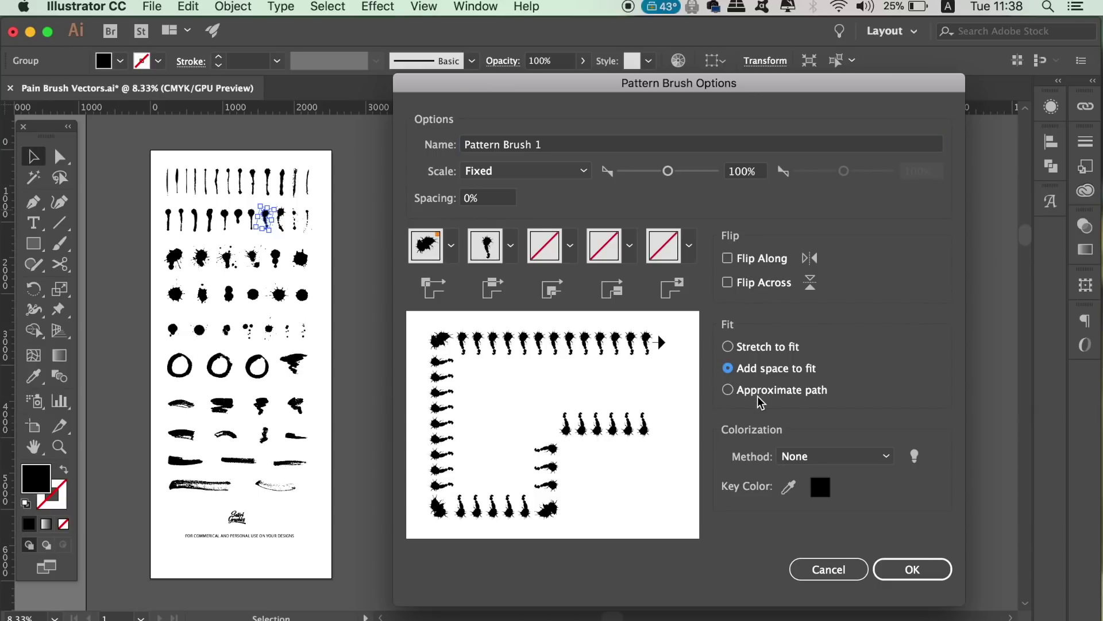
{"action": "left_click", "coordinate": [773, 394]}
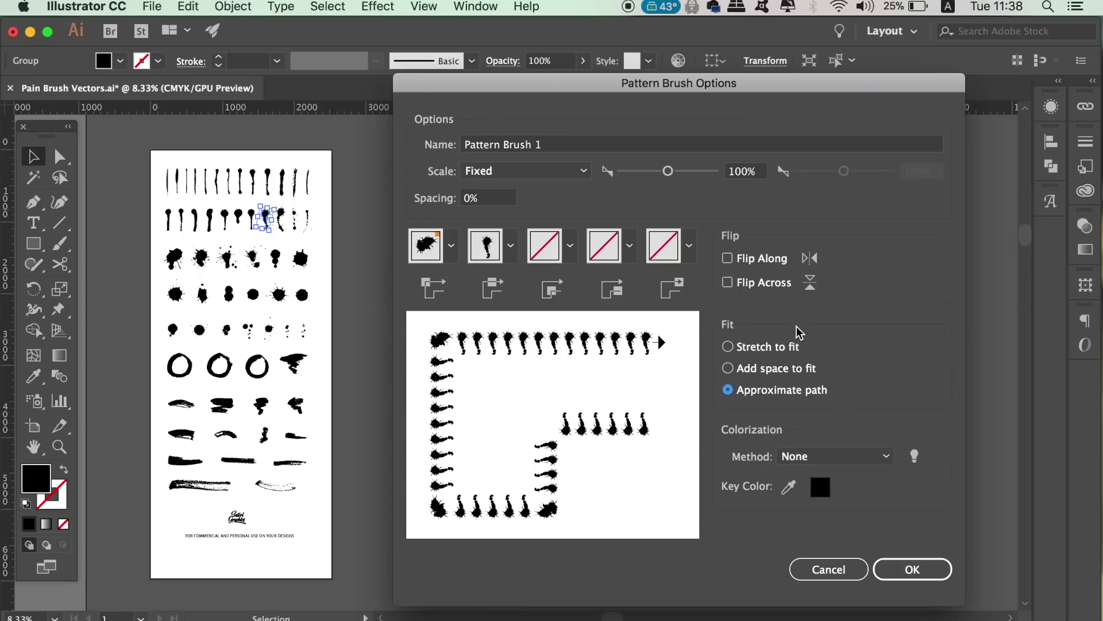
{"action": "left_click", "coordinate": [860, 455]}
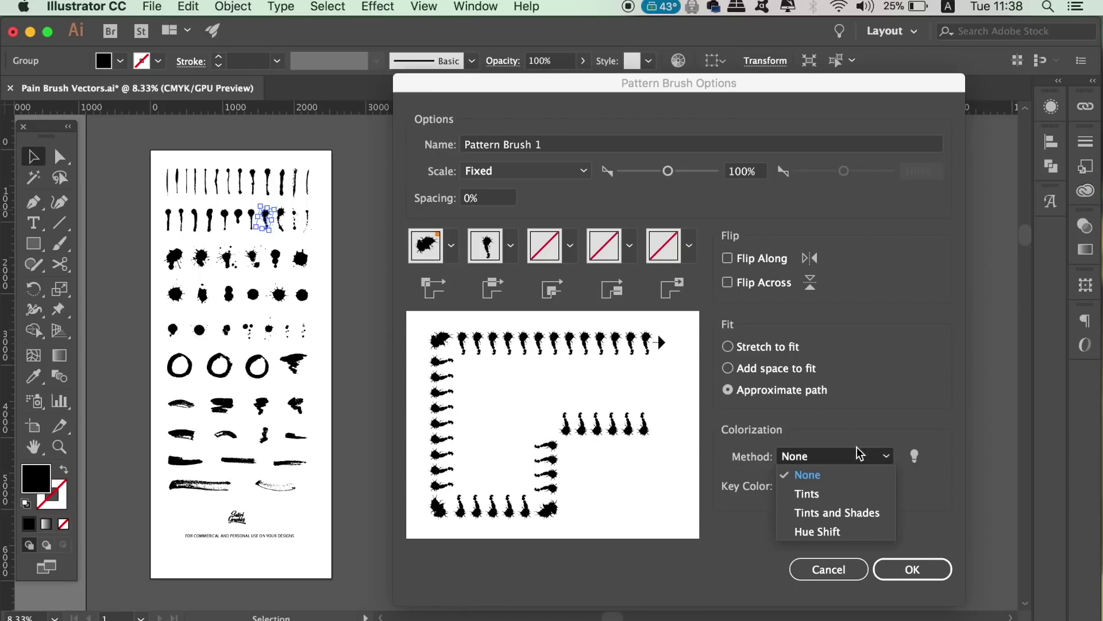
{"action": "left_click", "coordinate": [866, 510]}
{"action": "left_click", "coordinate": [919, 570]}
Draw a straight pen line with no fill and a black stroke beside the sheet.
{"action": "key", "text": "p"}
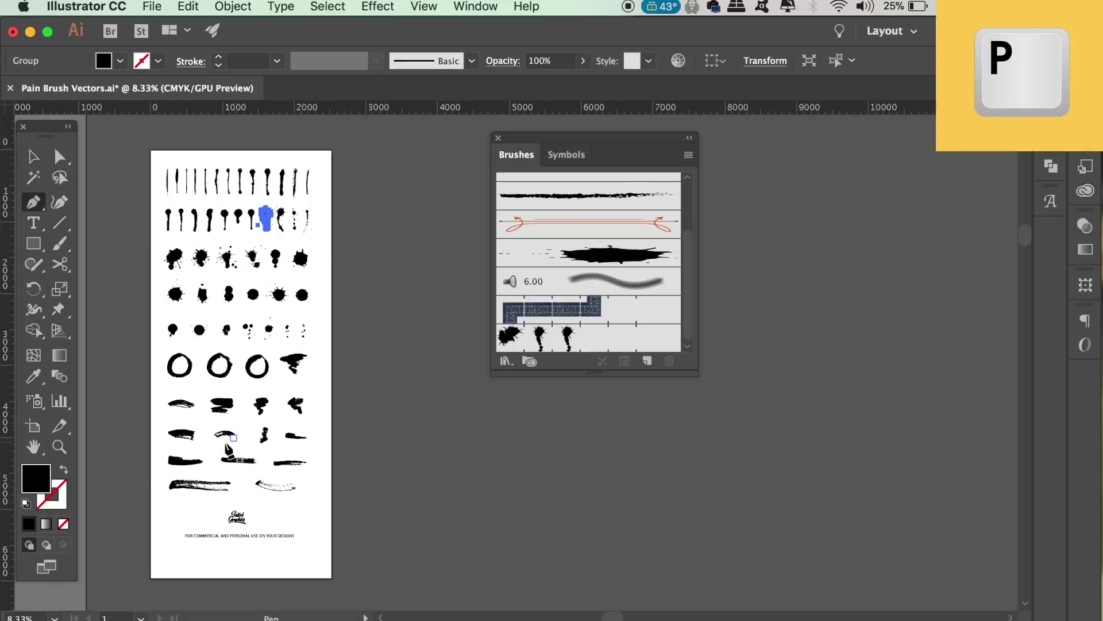
{"action": "left_click", "coordinate": [64, 469]}
{"action": "left_click", "coordinate": [393, 463]}
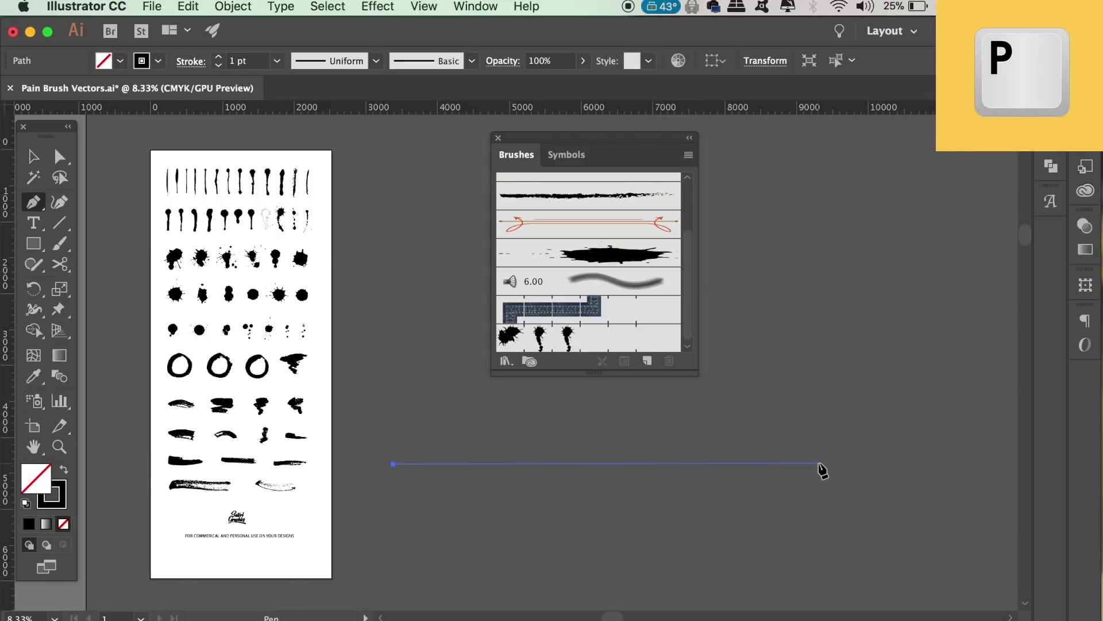
{"action": "left_click", "coordinate": [960, 420]}
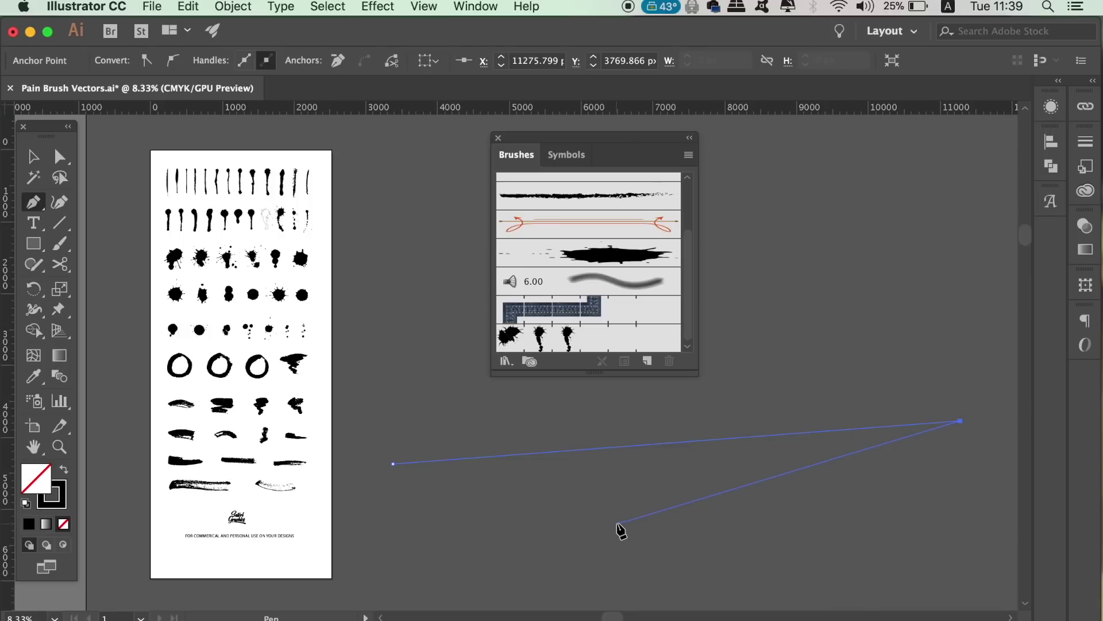
{"action": "key", "text": "v"}
{"action": "left_click", "coordinate": [608, 521]}
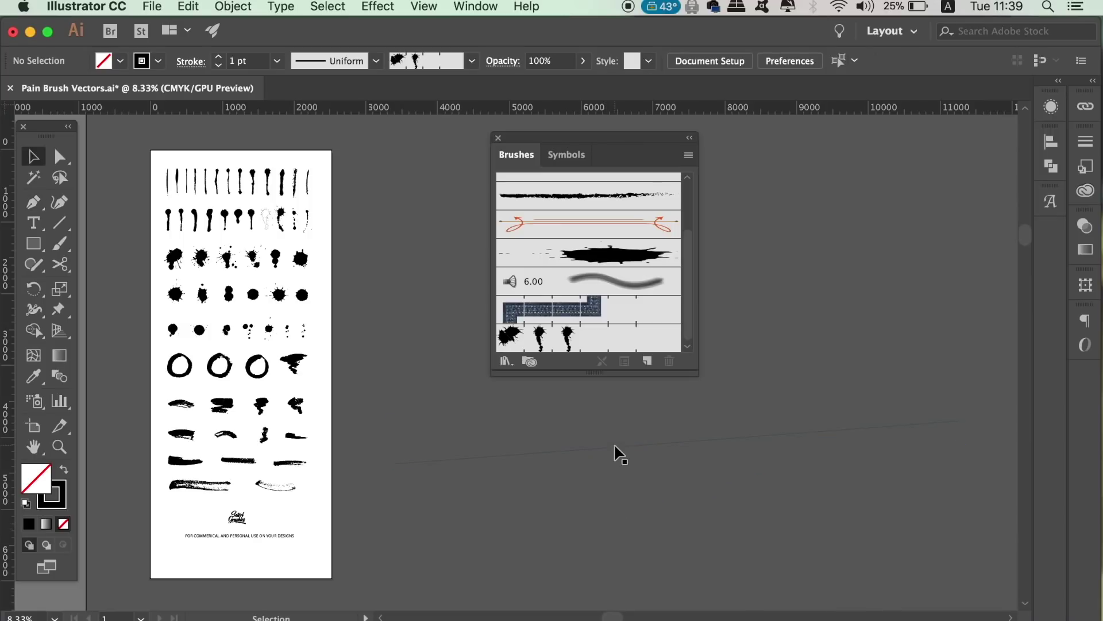
Apply Pattern Brush 1 to the line and drag its right end point lower and leftward.
{"action": "left_click", "coordinate": [618, 458]}
{"action": "left_click", "coordinate": [572, 347]}
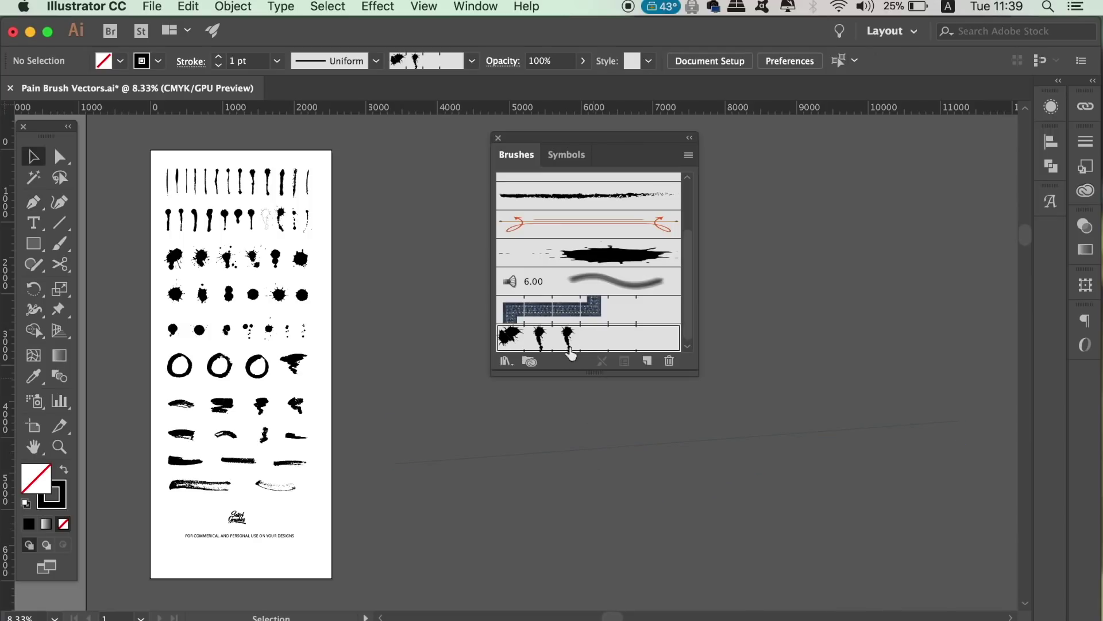
{"action": "left_click", "coordinate": [599, 455]}
{"action": "left_click", "coordinate": [555, 344]}
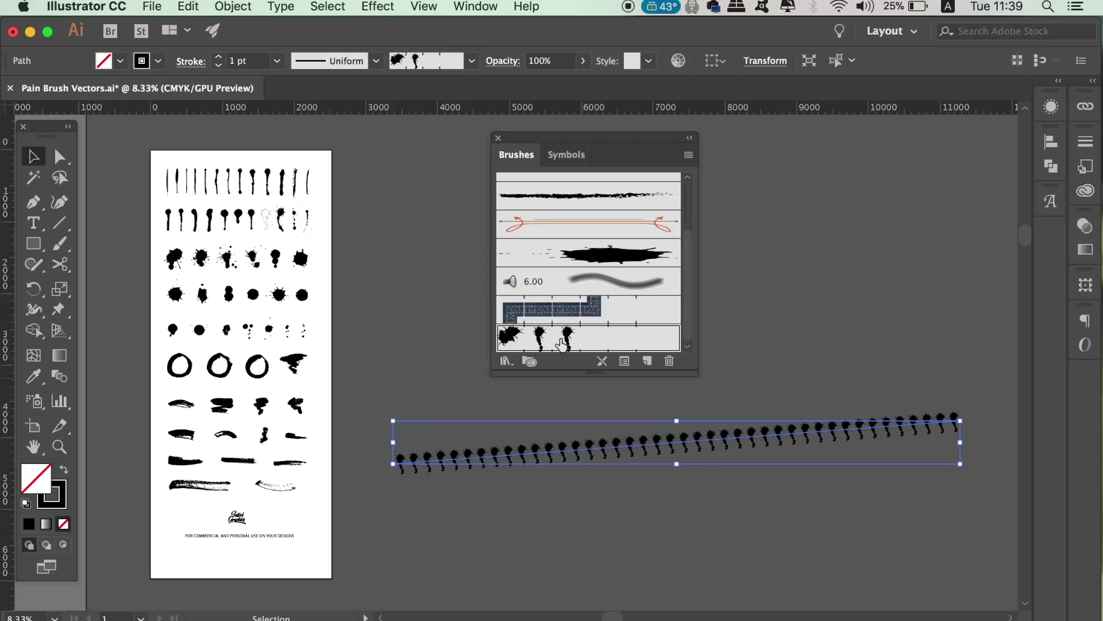
{"action": "left_click", "coordinate": [567, 514]}
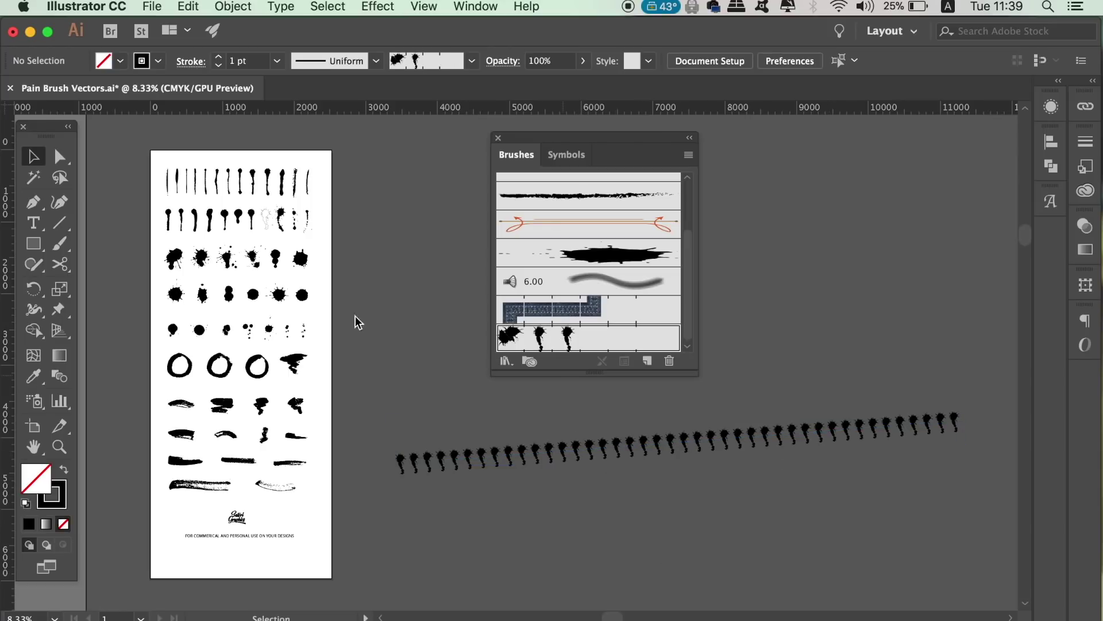
{"action": "key", "text": "a"}
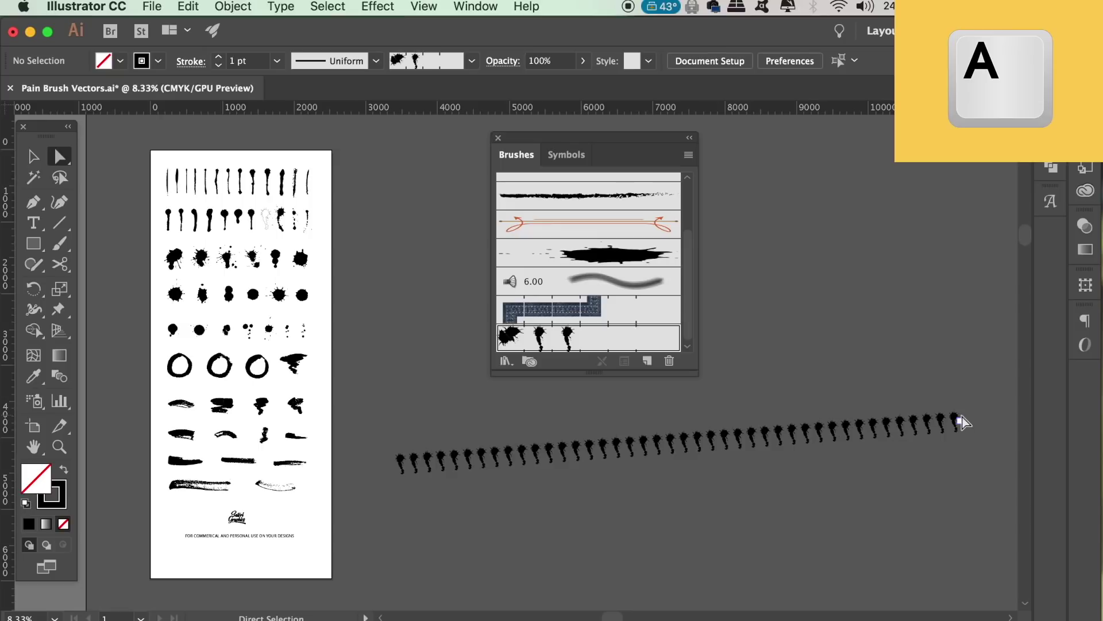
{"action": "mouse_move", "coordinate": [959, 423]}
{"action": "left_mouse_down"}
{"action": "mouse_move", "coordinate": [959, 320]}
{"action": "mouse_move", "coordinate": [923, 423]}
{"action": "mouse_move", "coordinate": [727, 482]}
{"action": "left_mouse_up"}
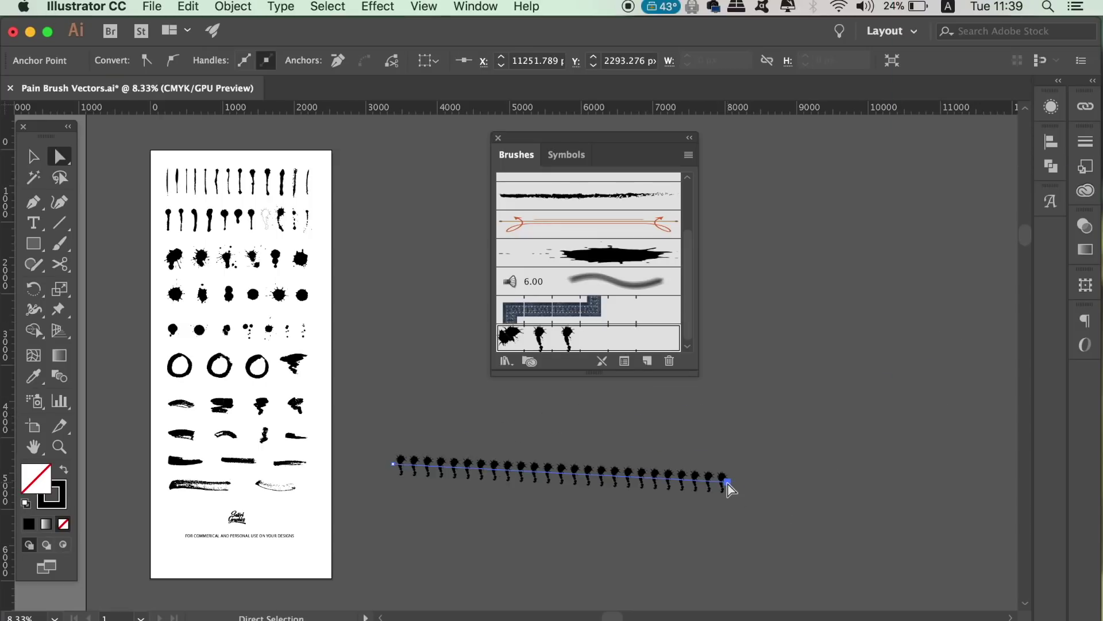